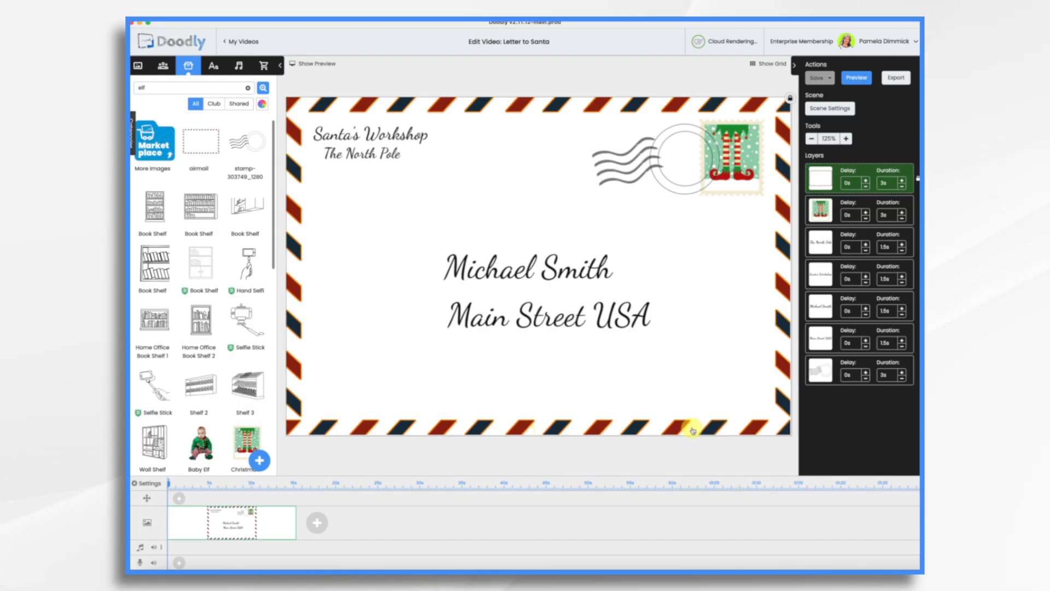
Step: Switch to the browser and look through the Freepik airmail image results
{"action": "key", "text": "super+Tab"}
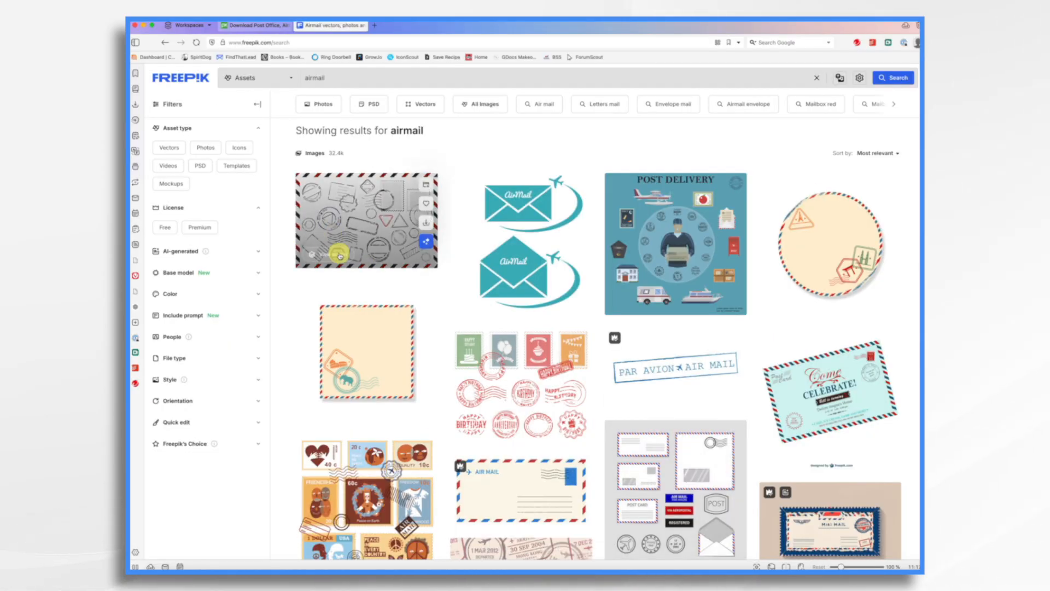
{"action": "scroll", "coordinate": [481, 389], "scroll_direction": "down", "scroll_amount": 4}
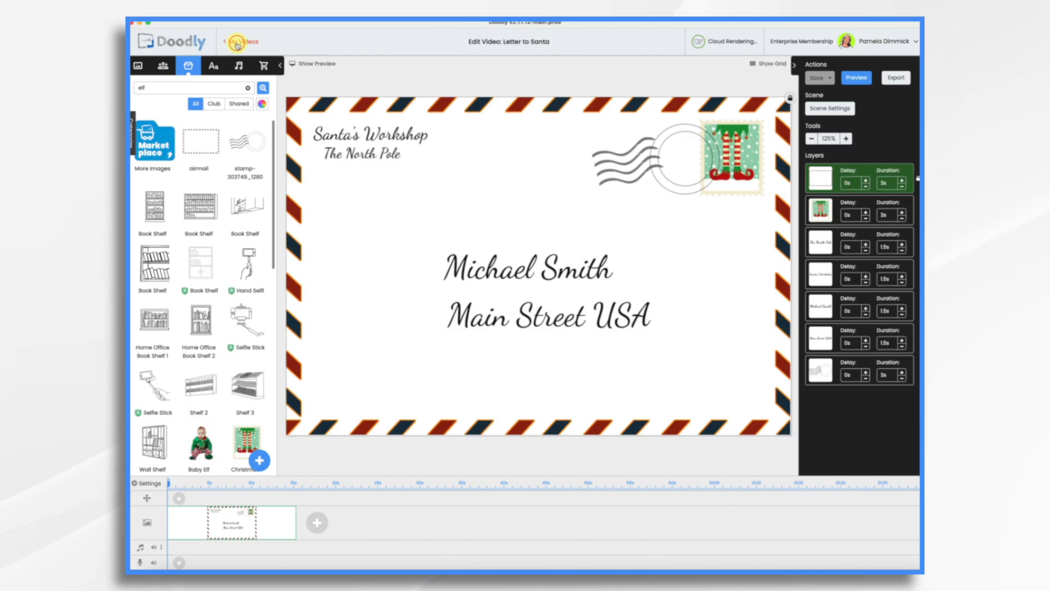
Step: Create a new whiteboard video titled Santa Letter
{"action": "left_click", "coordinate": [237, 42]}
{"action": "left_click", "coordinate": [232, 99]}
{"action": "left_click", "coordinate": [402, 330]}
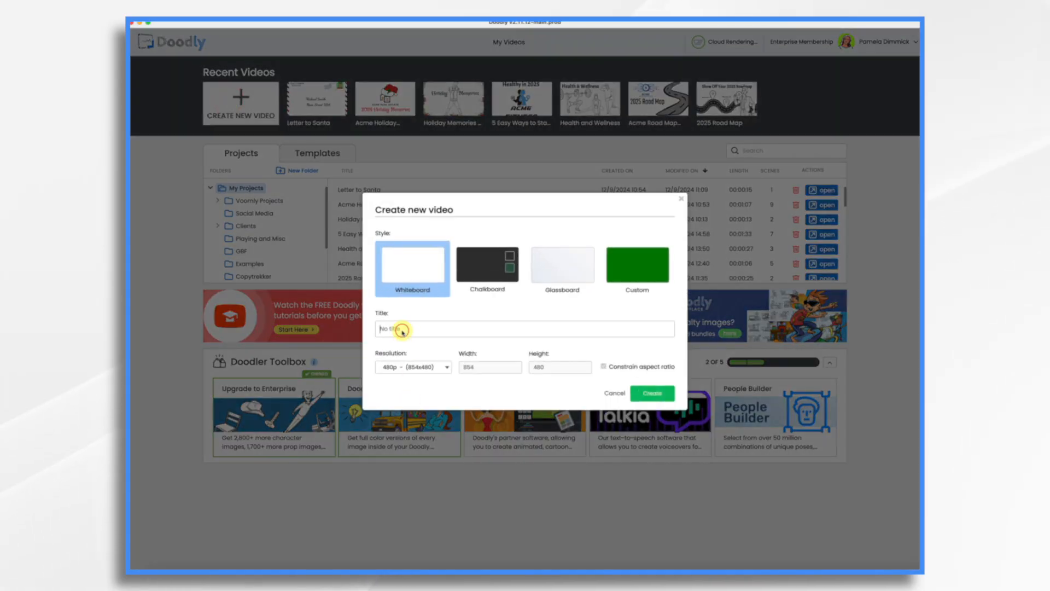
{"action": "type", "text": "Santa Letter"}
{"action": "left_click", "coordinate": [652, 393]}
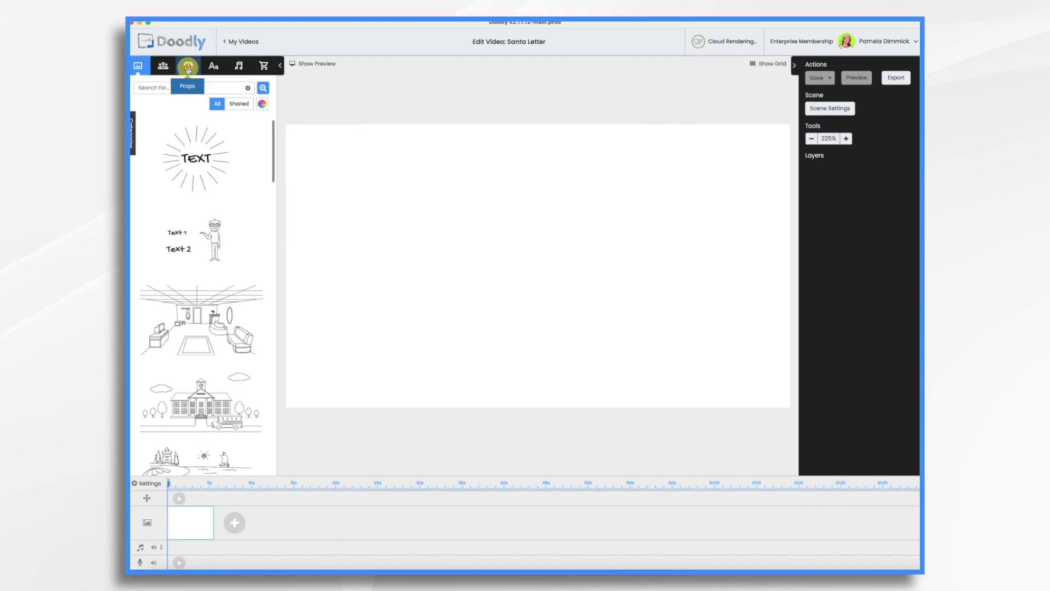
Step: Upload the airmail envelope image as a new prop and enlarge it to fill the canvas
{"action": "left_click", "coordinate": [189, 68]}
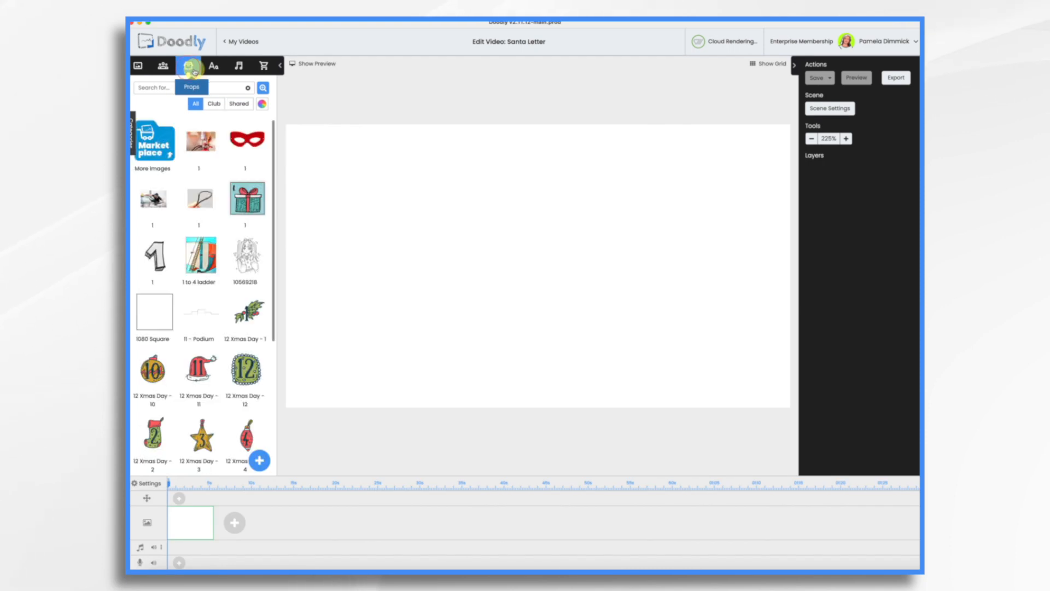
{"action": "left_click", "coordinate": [260, 460]}
{"action": "left_click", "coordinate": [527, 296]}
{"action": "double_click", "coordinate": [528, 298]}
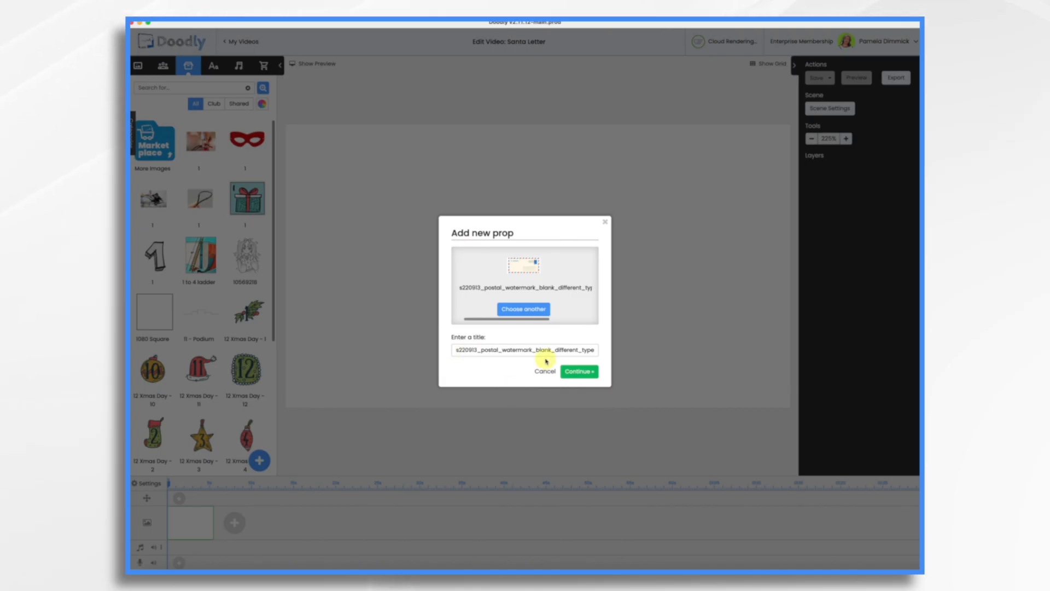
{"action": "left_click", "coordinate": [580, 372]}
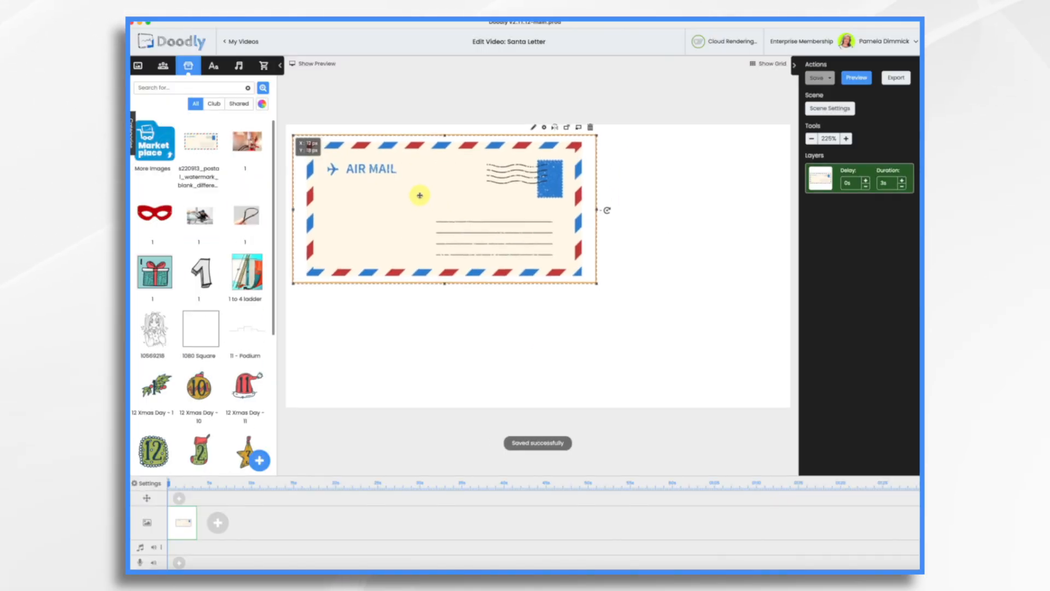
{"action": "left_click_drag", "start_coordinate": [598, 283], "coordinate": [796, 381]}
{"action": "left_click_drag", "start_coordinate": [569, 325], "coordinate": [561, 330]}
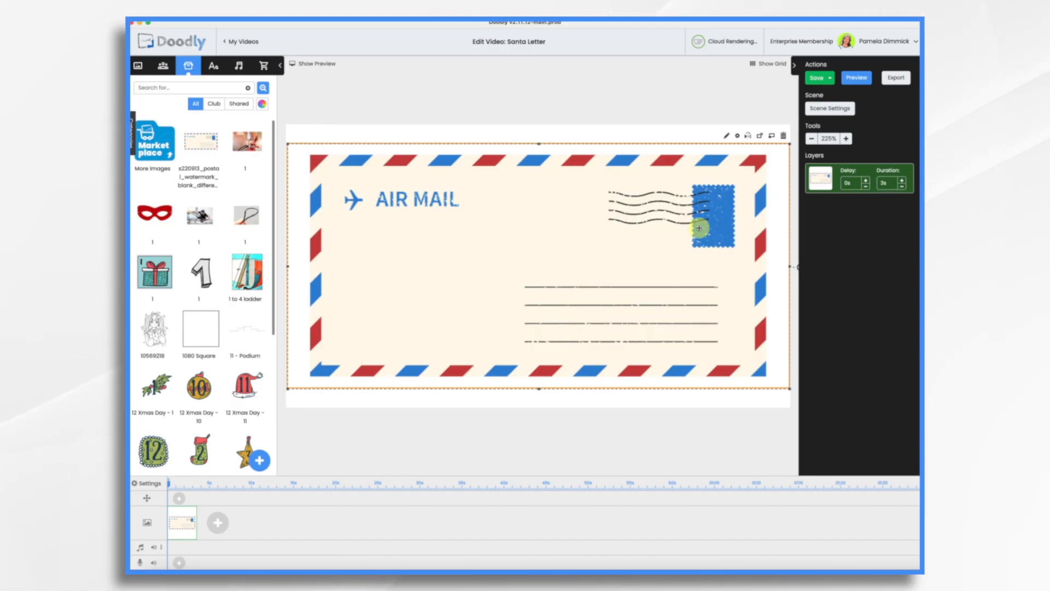
Step: Add the text Santa's Workshop in the DancingScript font at the envelope's upper-left corner
{"action": "left_click", "coordinate": [212, 69]}
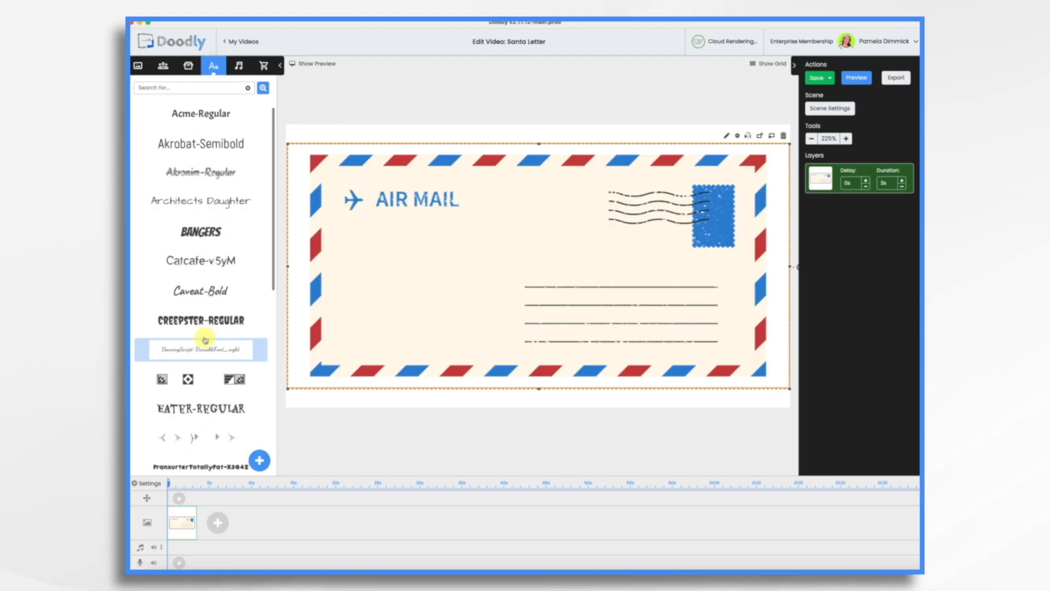
{"action": "left_click_drag", "start_coordinate": [201, 350], "coordinate": [446, 268]}
{"action": "double_click", "coordinate": [413, 259]}
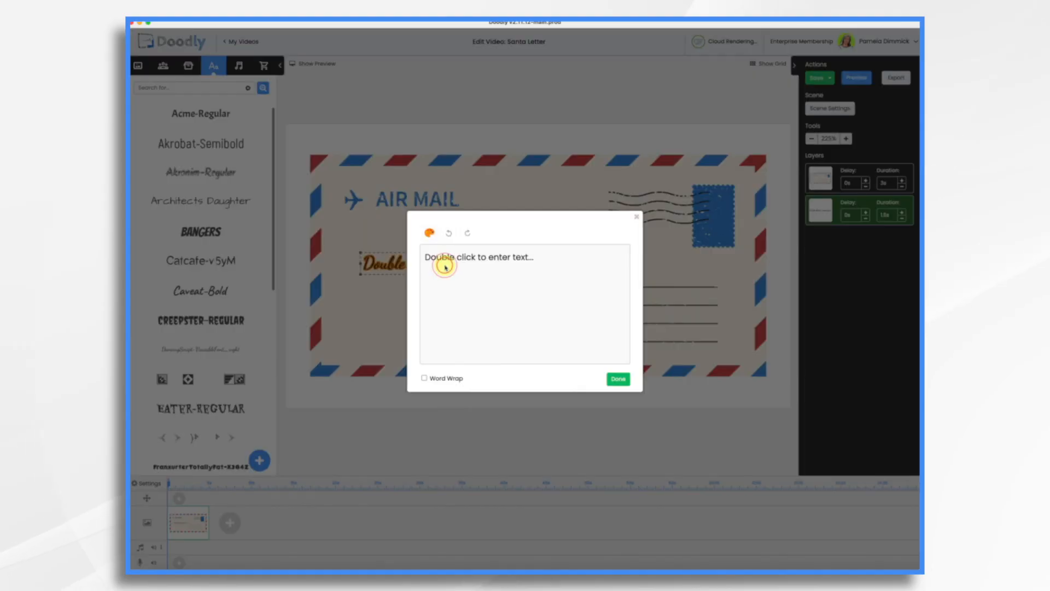
{"action": "triple_click", "coordinate": [545, 260]}
{"action": "type", "text": "Santa's Workshop"}
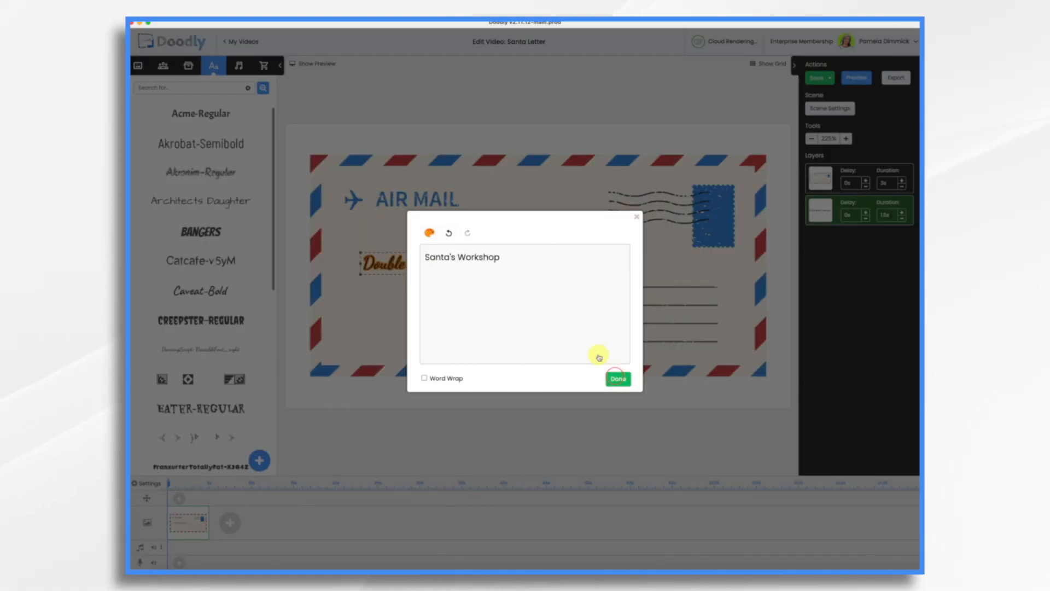
{"action": "left_click", "coordinate": [617, 377]}
{"action": "left_click_drag", "start_coordinate": [460, 243], "coordinate": [399, 181]}
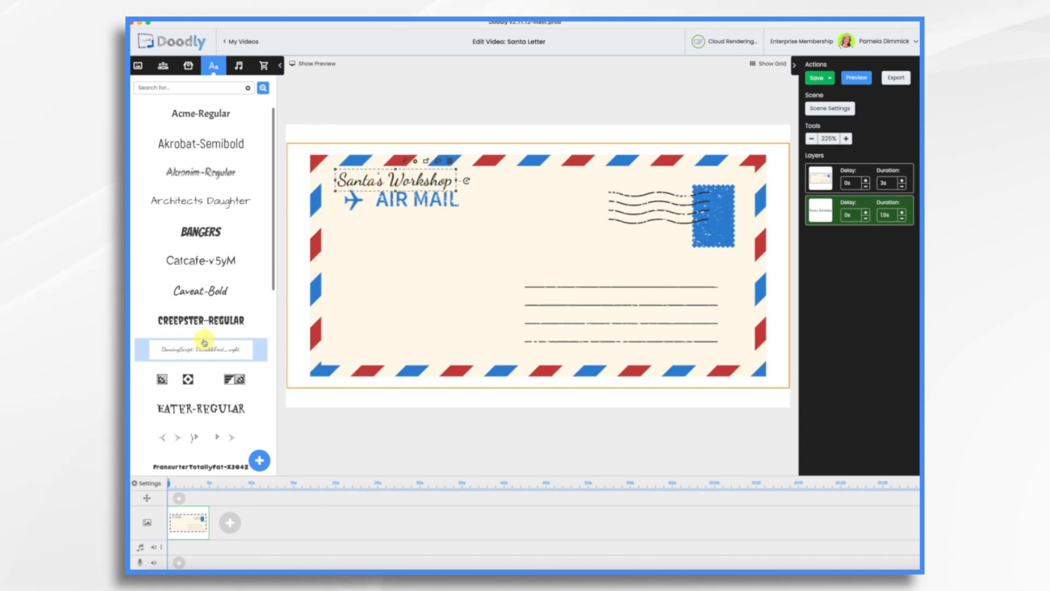
Step: Add the recipient's name as enlarged DancingScript text on the first address line
{"action": "left_click_drag", "start_coordinate": [208, 351], "coordinate": [617, 276]}
{"action": "double_click", "coordinate": [601, 276]}
{"action": "triple_click", "coordinate": [536, 258]}
{"action": "type", "text": "Michael Smith"}
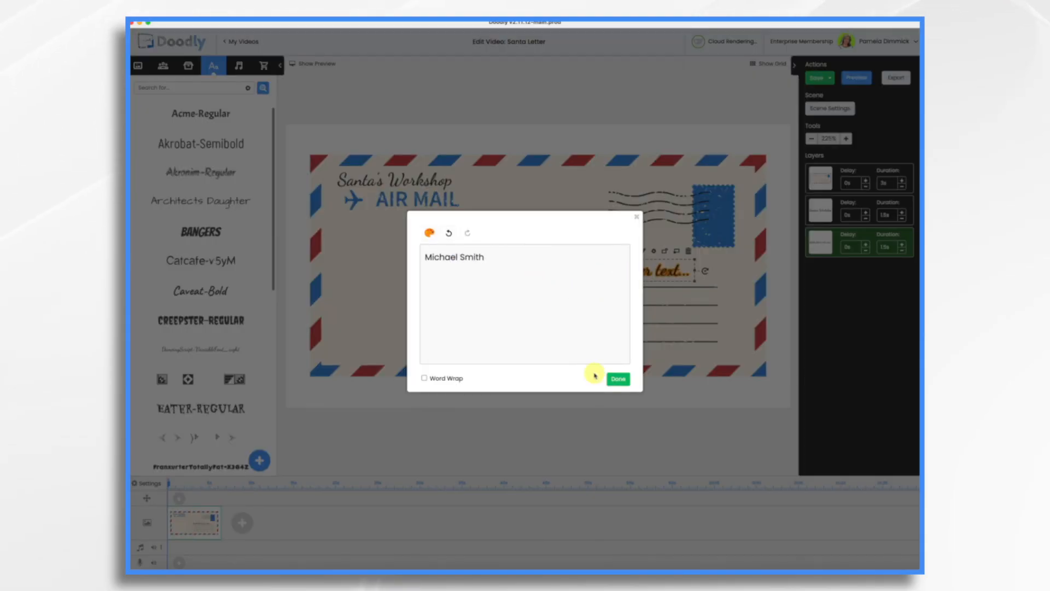
{"action": "left_click", "coordinate": [618, 379]}
{"action": "left_click_drag", "start_coordinate": [609, 268], "coordinate": [692, 298]}
{"action": "left_click_drag", "start_coordinate": [613, 281], "coordinate": [614, 273]}
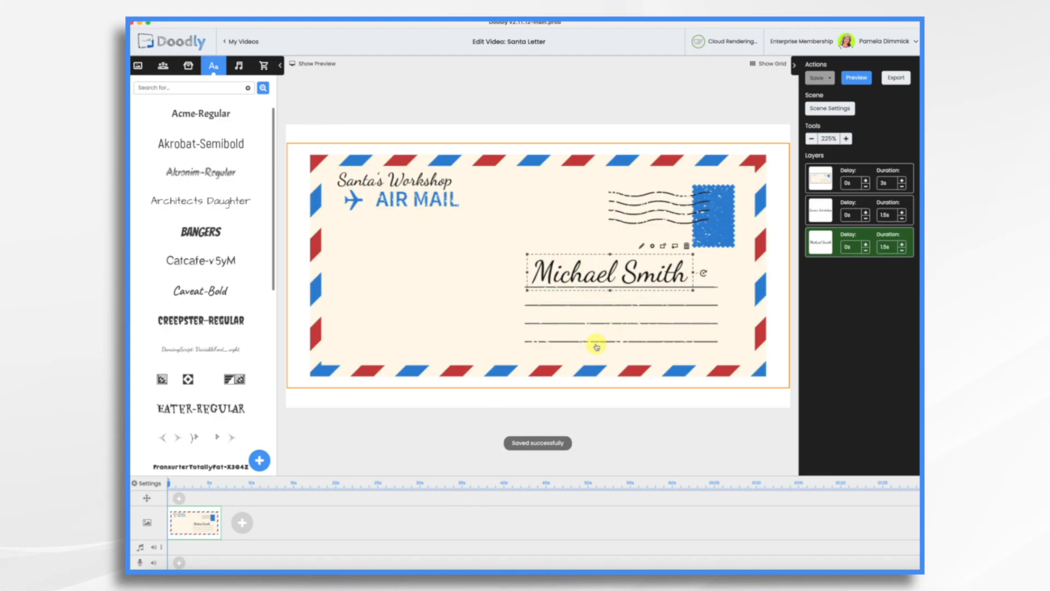
Step: Add the recipient's street address as DancingScript text on the second address line below the name
{"action": "mouse_move", "coordinate": [204, 348]}
{"action": "left_mouse_down"}
{"action": "mouse_move", "coordinate": [553, 316]}
{"action": "mouse_move", "coordinate": [592, 301]}
{"action": "mouse_move", "coordinate": [620, 310]}
{"action": "mouse_move", "coordinate": [573, 306]}
{"action": "left_mouse_up"}
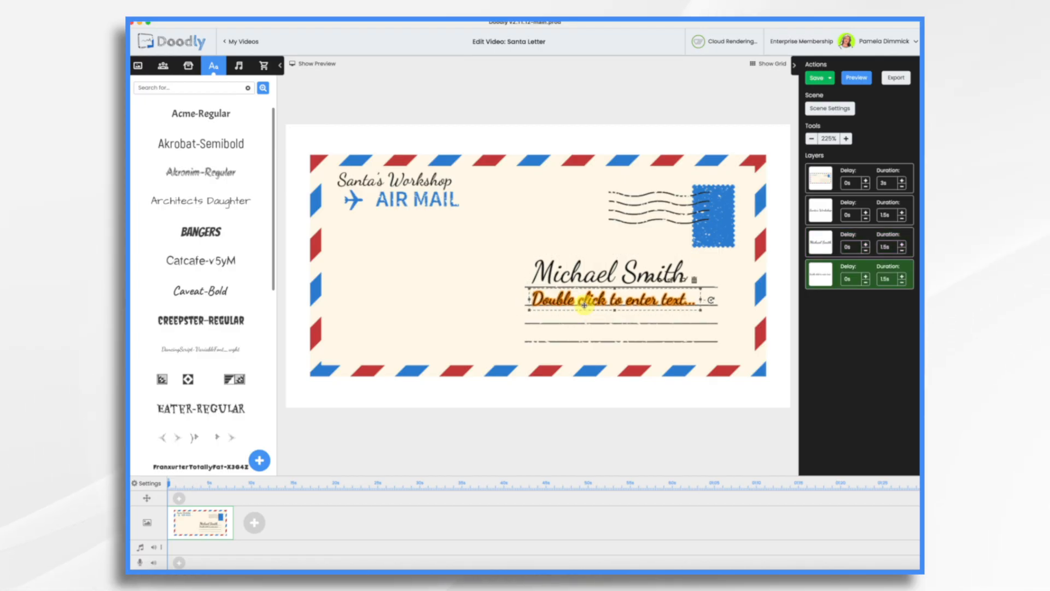
{"action": "double_click", "coordinate": [583, 304]}
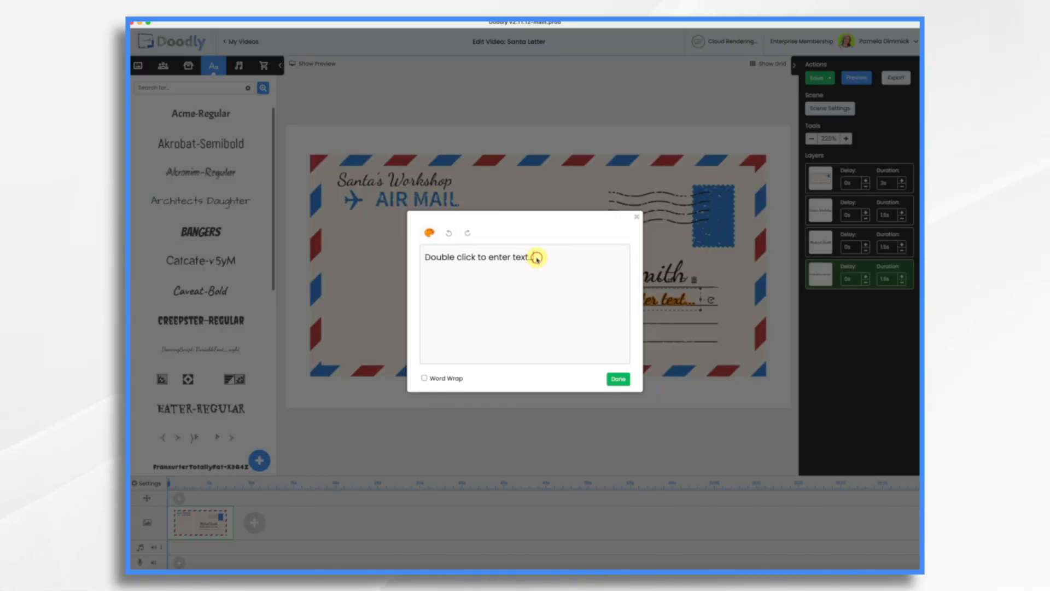
{"action": "triple_click", "coordinate": [536, 258]}
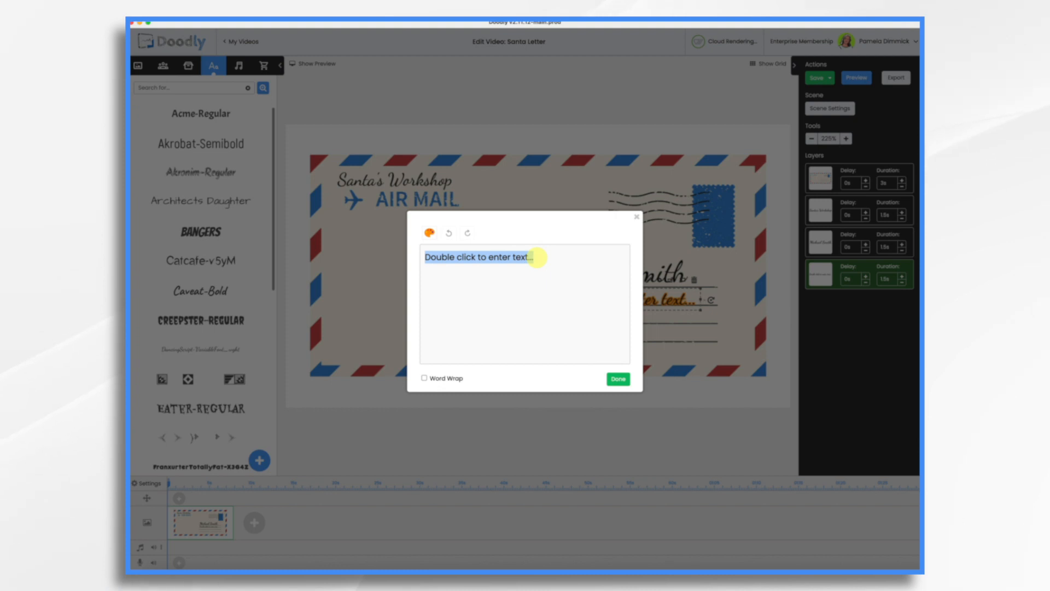
{"action": "type", "text": "Main Street"}
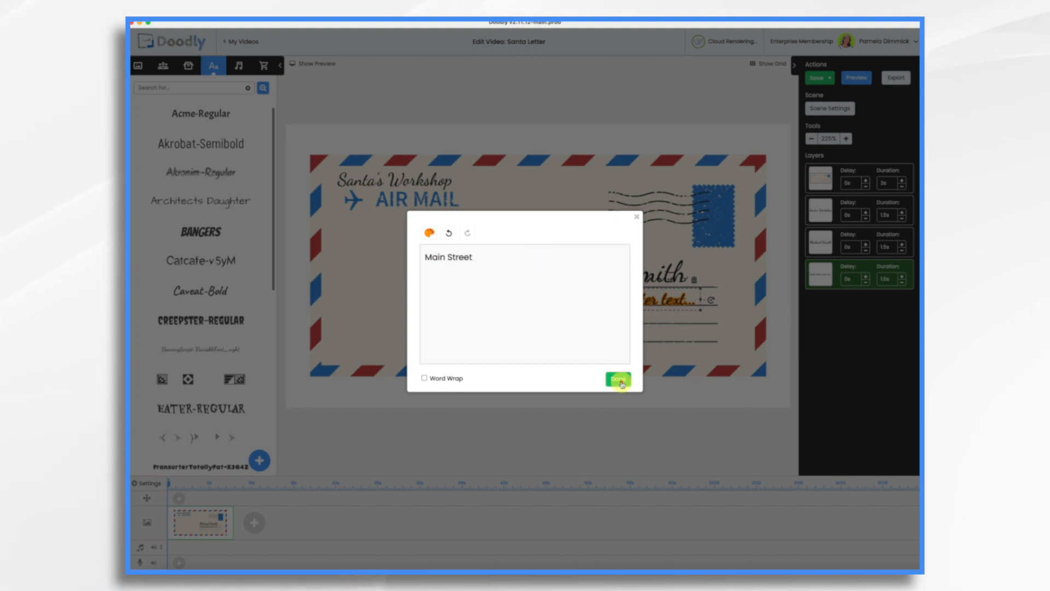
{"action": "left_click", "coordinate": [622, 384]}
{"action": "left_click_drag", "start_coordinate": [631, 299], "coordinate": [591, 313]}
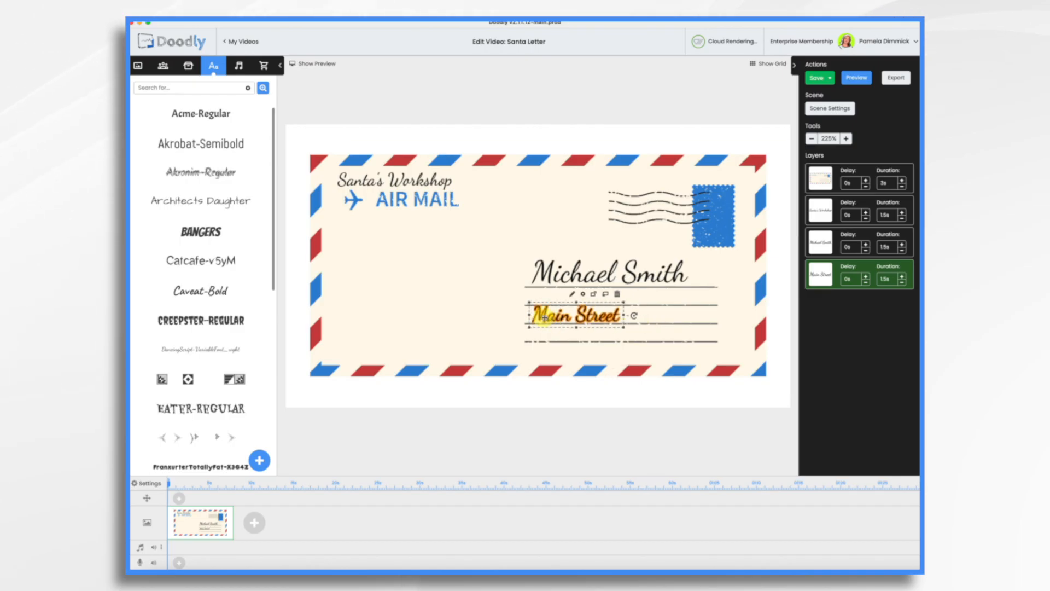
{"action": "double_click", "coordinate": [599, 315]}
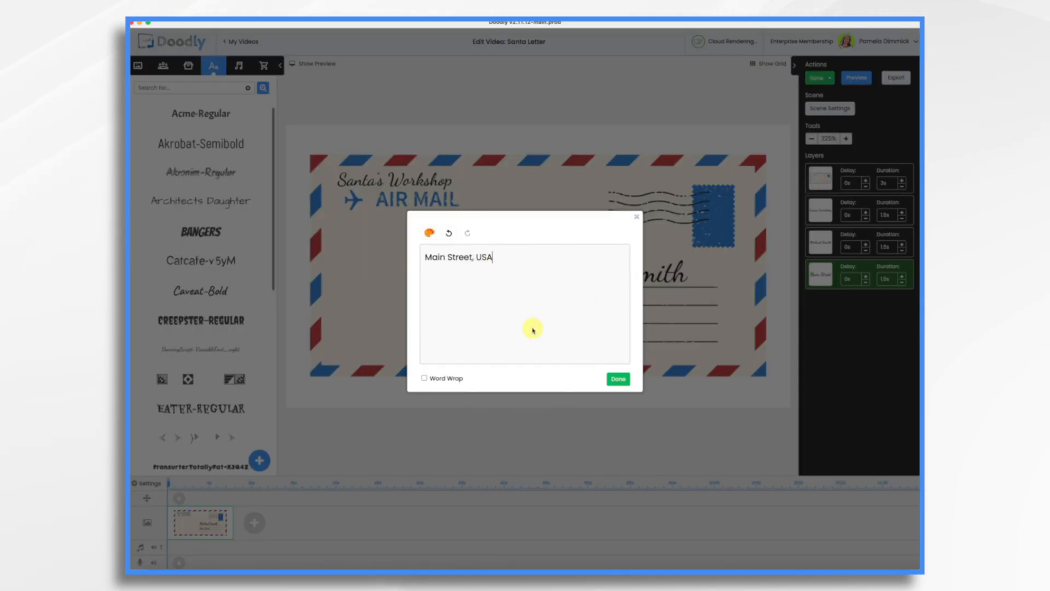
{"action": "left_click", "coordinate": [619, 379]}
Step: Set the envelope layer's duration to 0 s and shorten the name and address layers to 2 s
{"action": "left_click", "coordinate": [563, 171]}
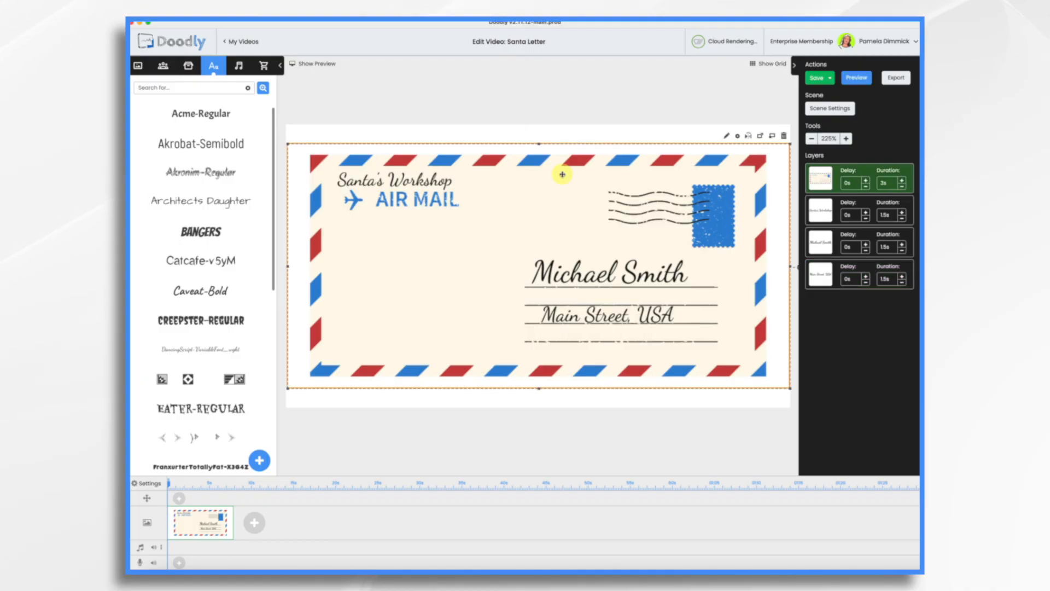
{"action": "double_click", "coordinate": [891, 185]}
{"action": "type", "text": "0"}
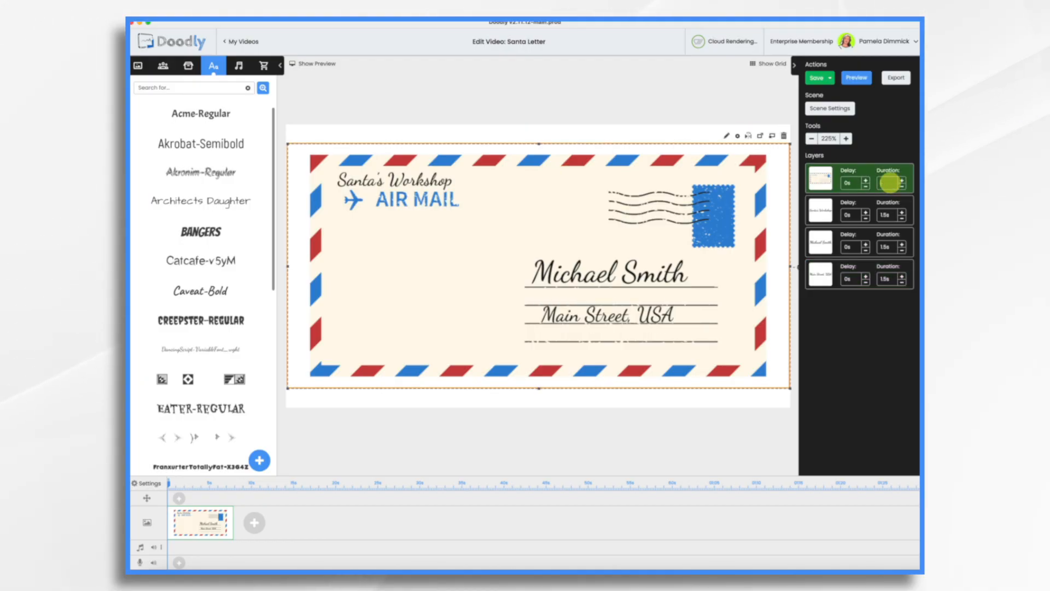
{"action": "key", "text": "Return"}
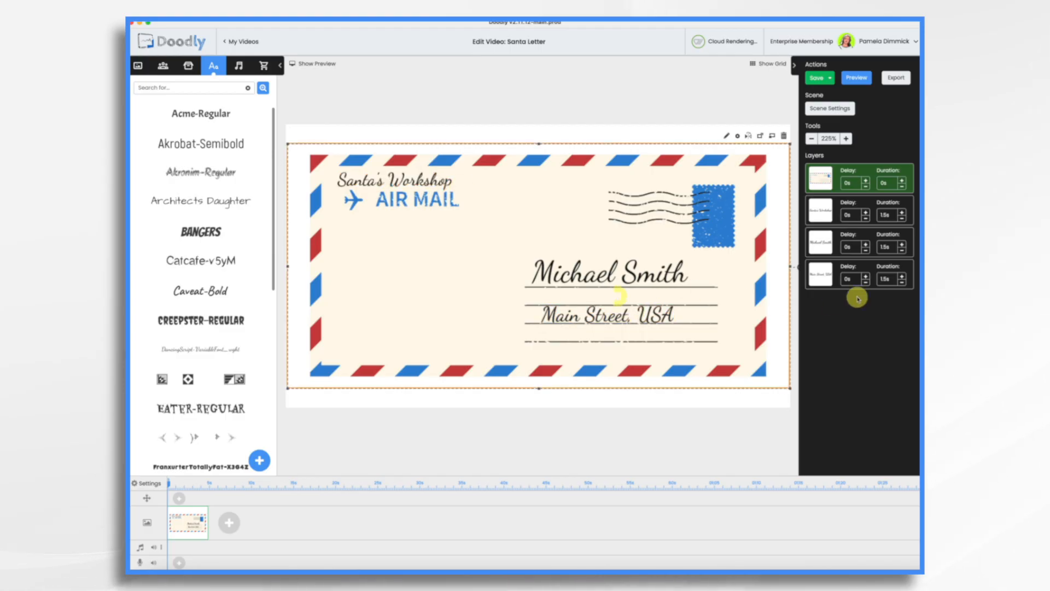
{"action": "left_click", "coordinate": [902, 276]}
{"action": "left_click", "coordinate": [902, 244]}
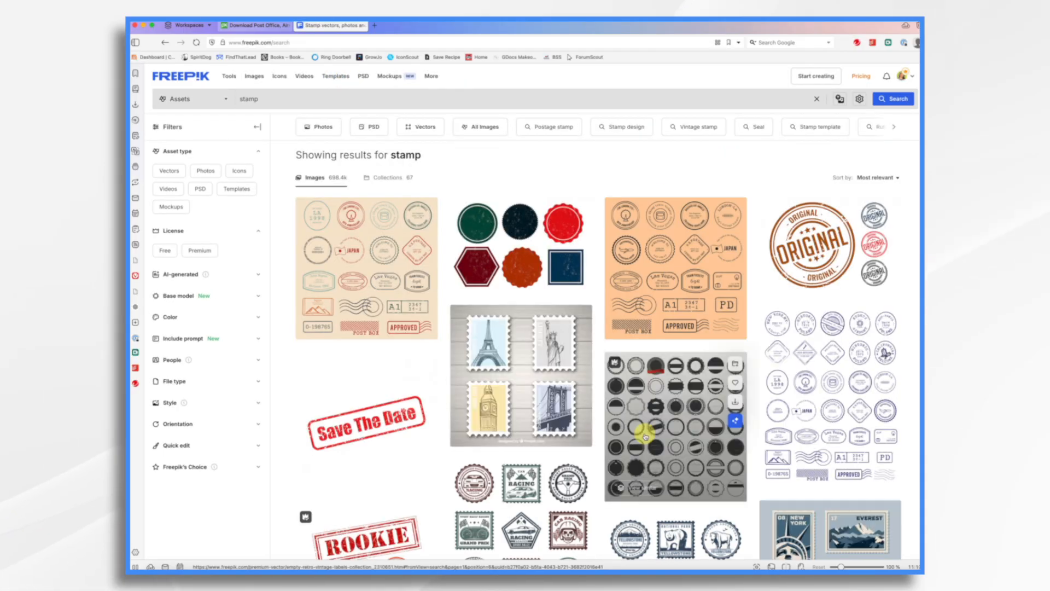
Step: Download the postage stamp frames graphic from Freepik's stamp results and open it in the image editor
{"action": "scroll", "coordinate": [645, 436], "scroll_direction": "down", "scroll_amount": 7}
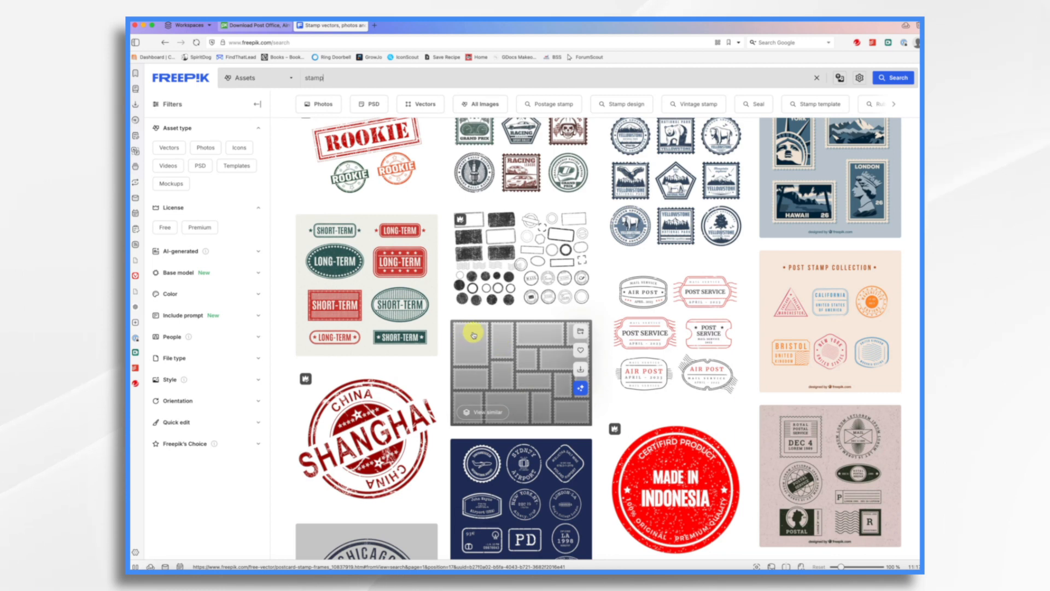
{"action": "left_click", "coordinate": [582, 372]}
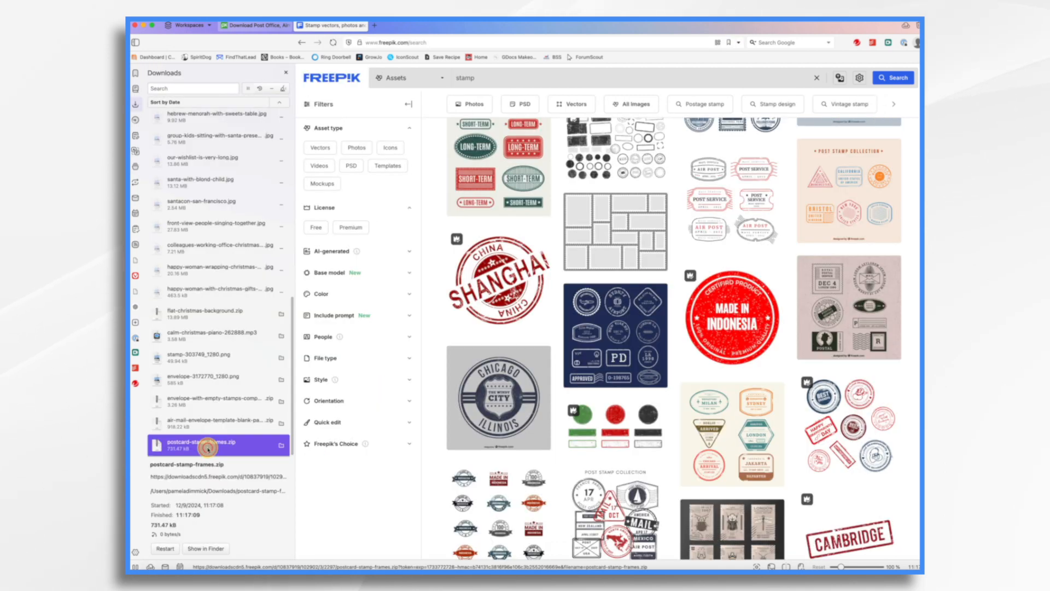
{"action": "double_click", "coordinate": [208, 449]}
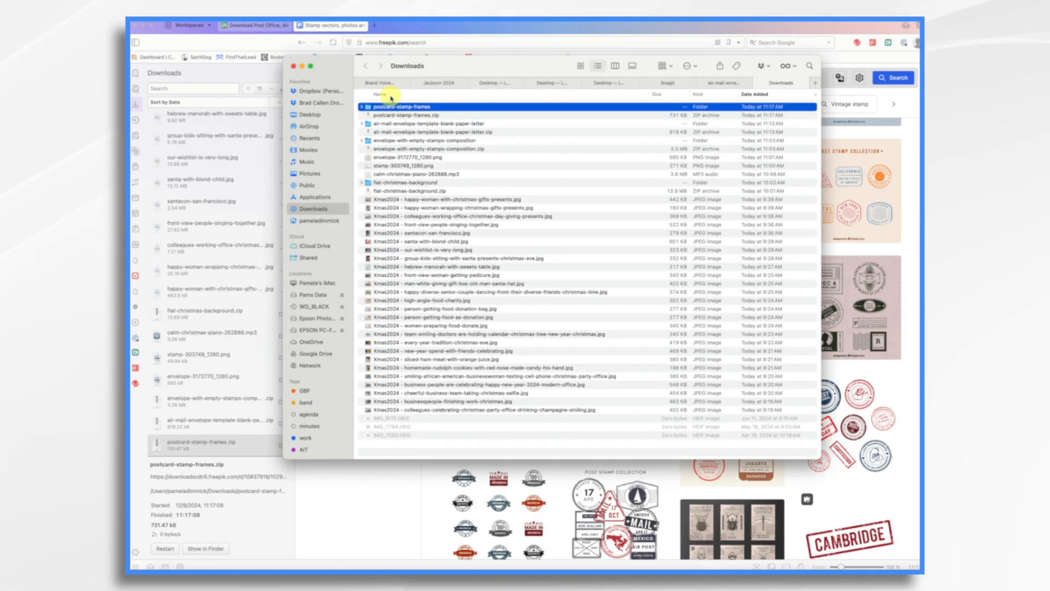
{"action": "double_click", "coordinate": [383, 107]}
{"action": "double_click", "coordinate": [383, 116]}
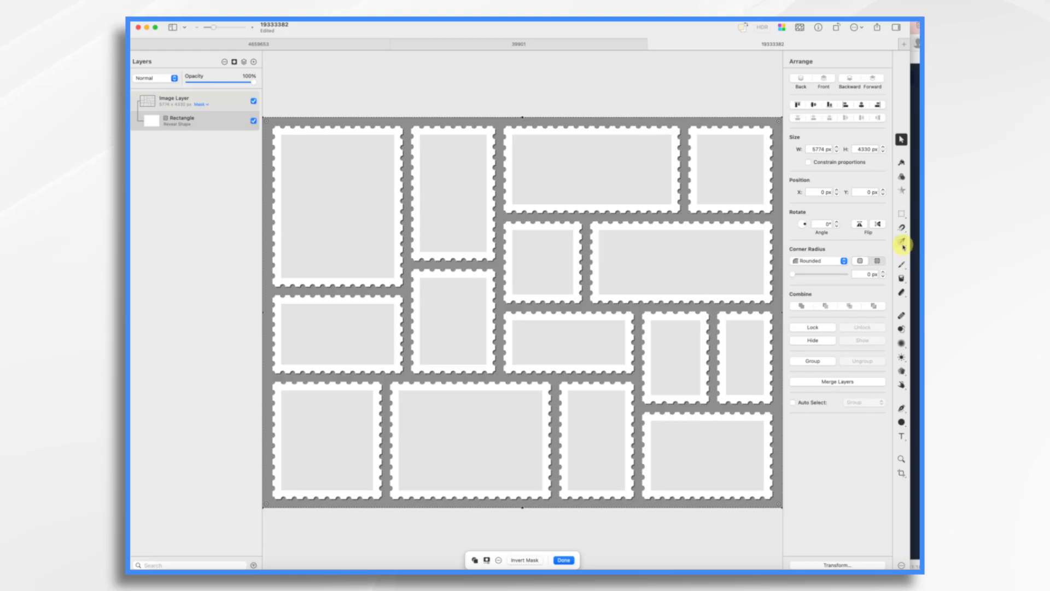
Step: Remove the grey background around the stamp frames with a colour selection, then deselect
{"action": "left_click", "coordinate": [902, 244]}
{"action": "left_click_drag", "start_coordinate": [588, 298], "coordinate": [586, 294]}
{"action": "key", "text": "Delete"}
{"action": "key", "text": "super+d"}
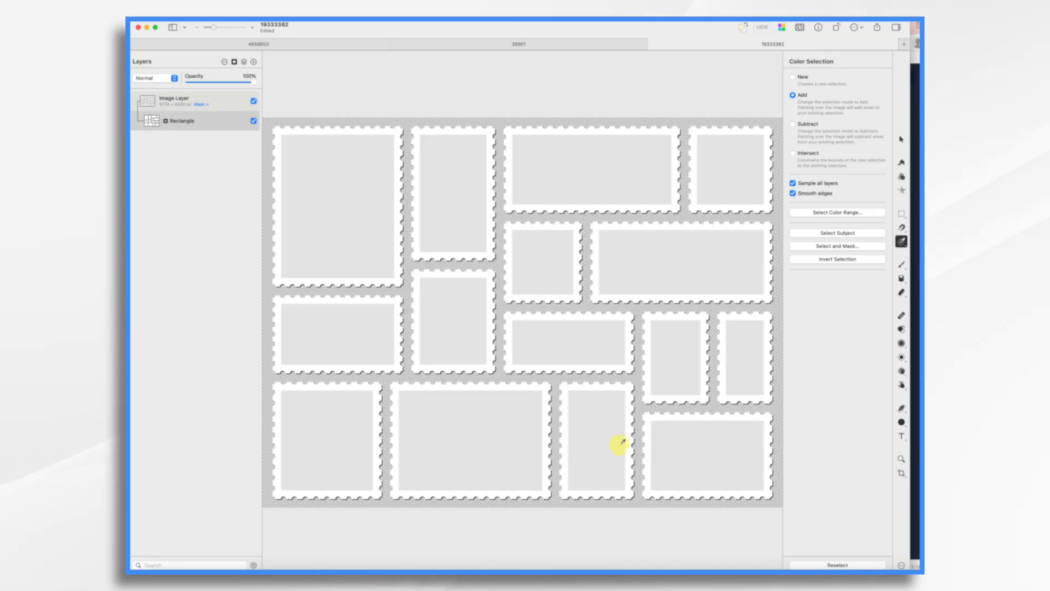
Step: Slice out a single tall stamp frame and export the slice as a PNG
{"action": "left_click", "coordinate": [902, 474]}
{"action": "key", "text": "shift+c"}
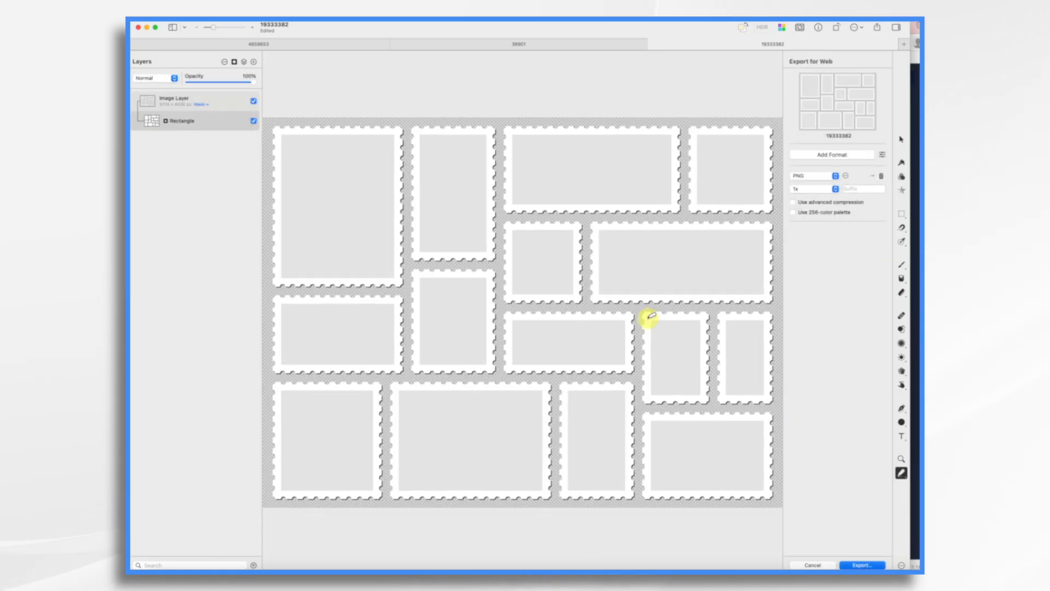
{"action": "left_click_drag", "start_coordinate": [639, 312], "coordinate": [716, 409]}
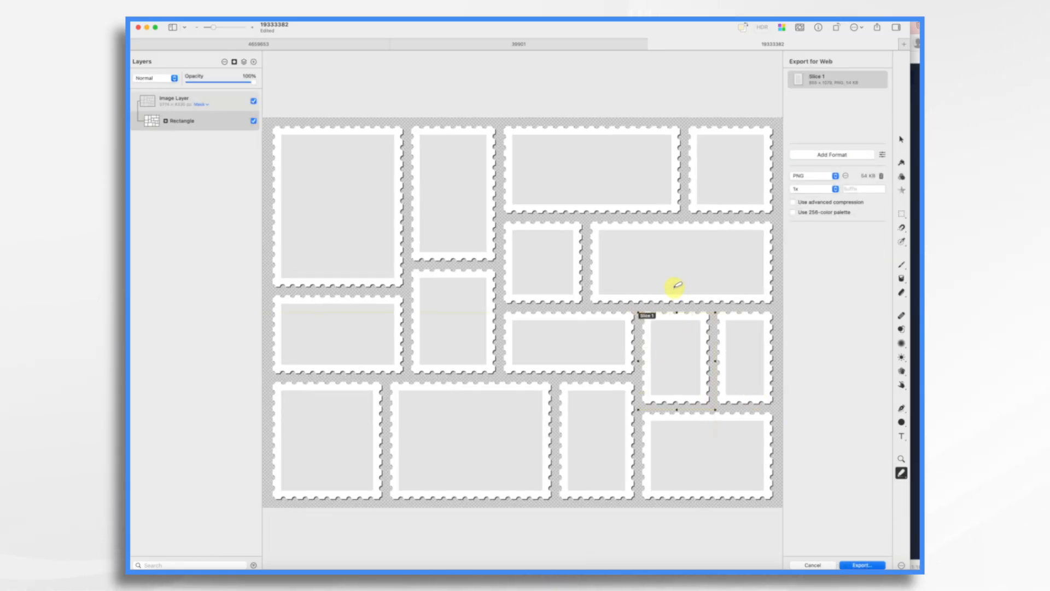
{"action": "left_click_drag", "start_coordinate": [677, 313], "coordinate": [678, 309]}
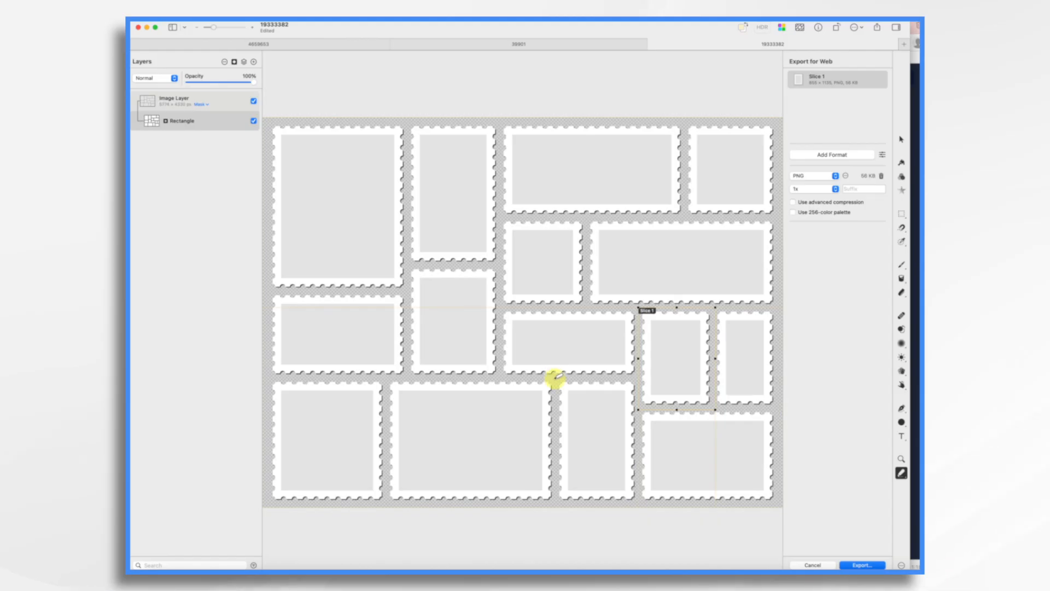
{"action": "left_click_drag", "start_coordinate": [607, 461], "coordinate": [640, 500]}
{"action": "left_click", "coordinate": [869, 565]}
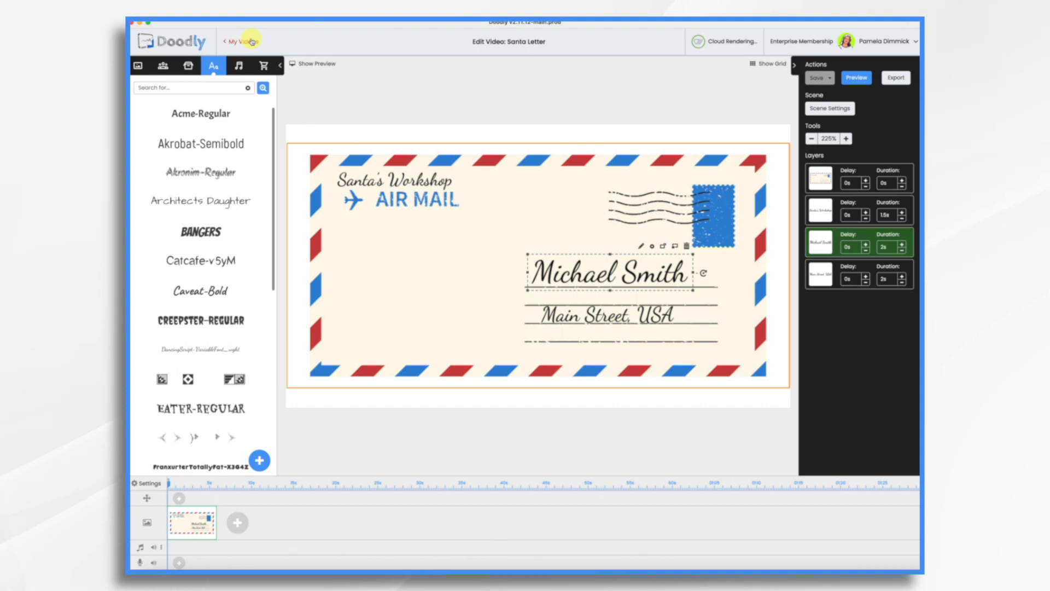
Step: Upload the exported stamp frame slices as new props
{"action": "left_click", "coordinate": [191, 65]}
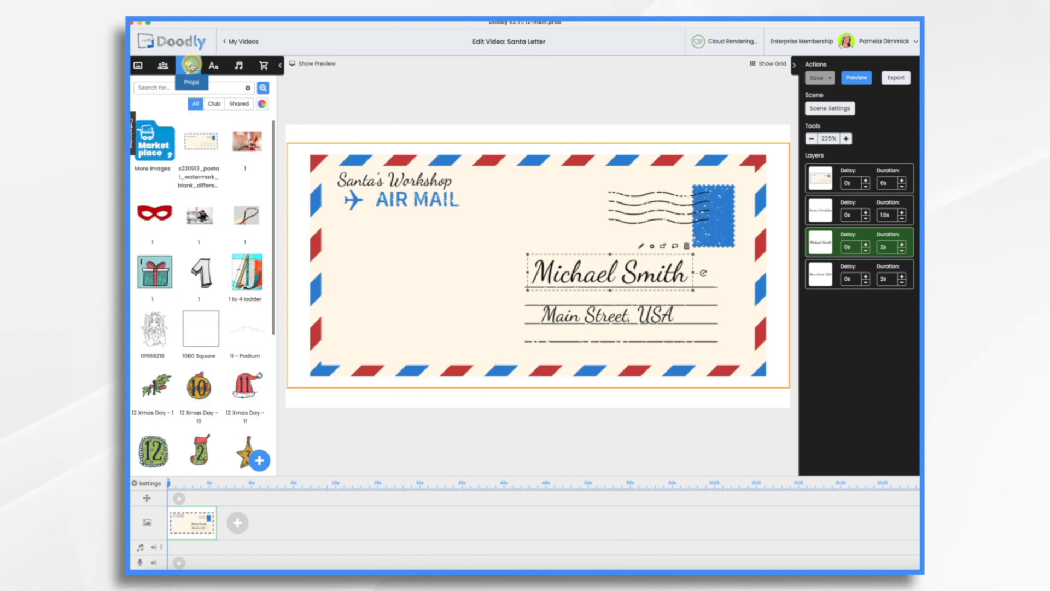
{"action": "left_click", "coordinate": [259, 462]}
{"action": "left_click_drag", "start_coordinate": [739, 211], "coordinate": [547, 279]}
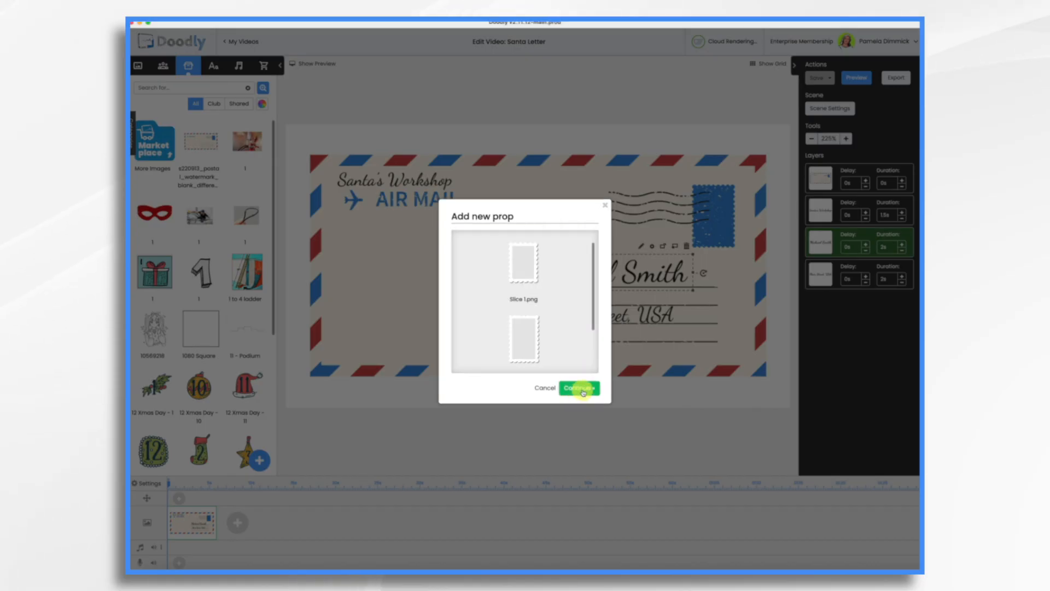
{"action": "left_click", "coordinate": [581, 388]}
Step: Place the Slice 1 stamp frame over the printed stamp in the envelope's top-right corner, resizing and positioning it
{"action": "left_click_drag", "start_coordinate": [246, 141], "coordinate": [679, 208]}
{"action": "left_click", "coordinate": [495, 308]}
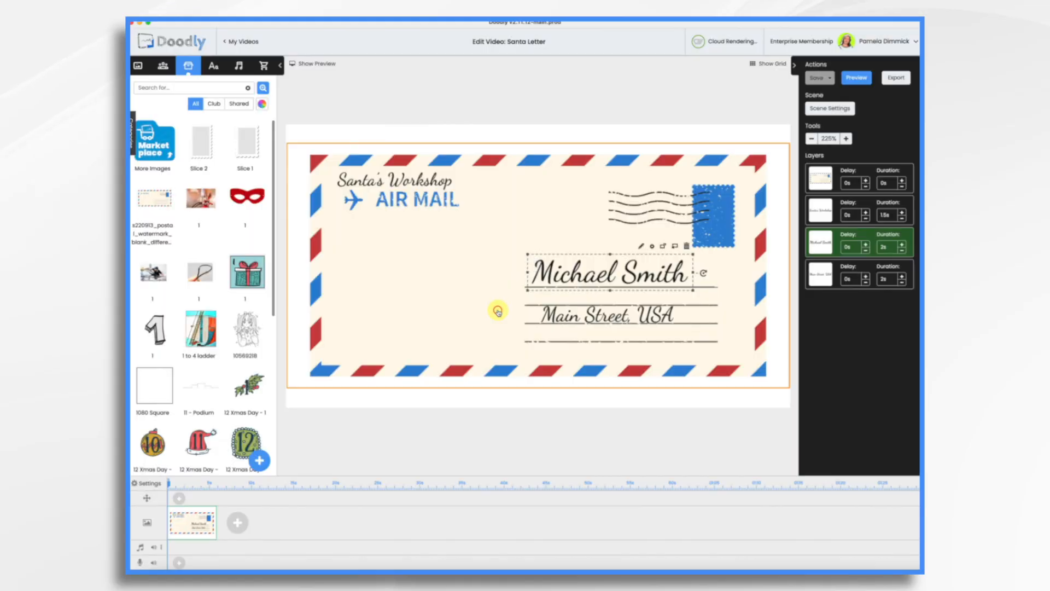
{"action": "left_click", "coordinate": [727, 251]}
{"action": "left_click_drag", "start_coordinate": [757, 293], "coordinate": [674, 233]}
{"action": "left_click_drag", "start_coordinate": [647, 174], "coordinate": [700, 217]}
{"action": "left_click_drag", "start_coordinate": [749, 260], "coordinate": [745, 253]}
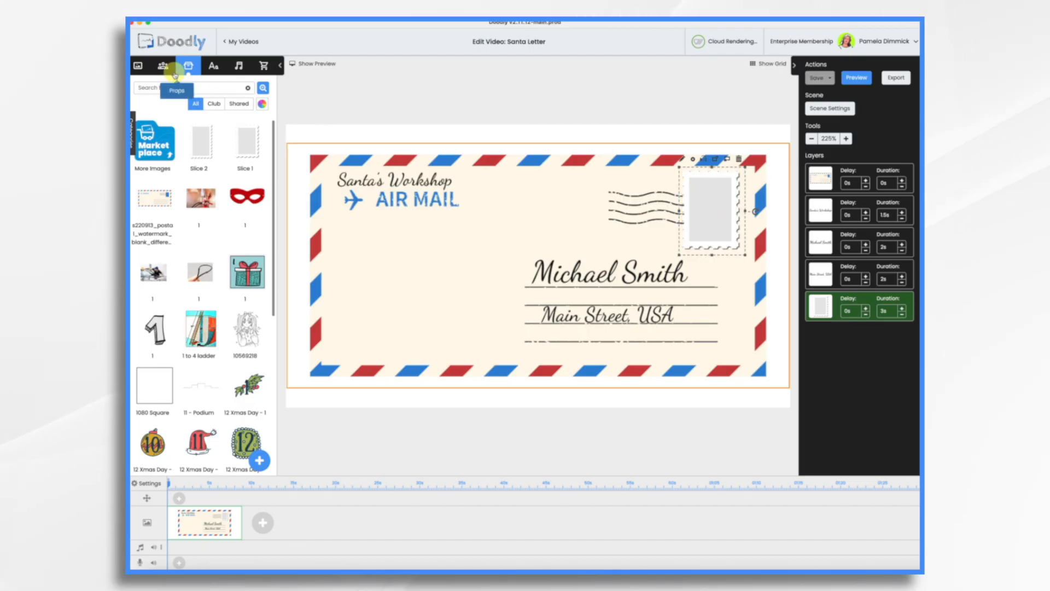
Step: Search props for "christmas" and place the Christmas Bundle Of Presents inside the stamp frame, scaled to fit
{"action": "left_click", "coordinate": [181, 88]}
{"action": "type", "text": "christmas"}
{"action": "key", "text": "Return"}
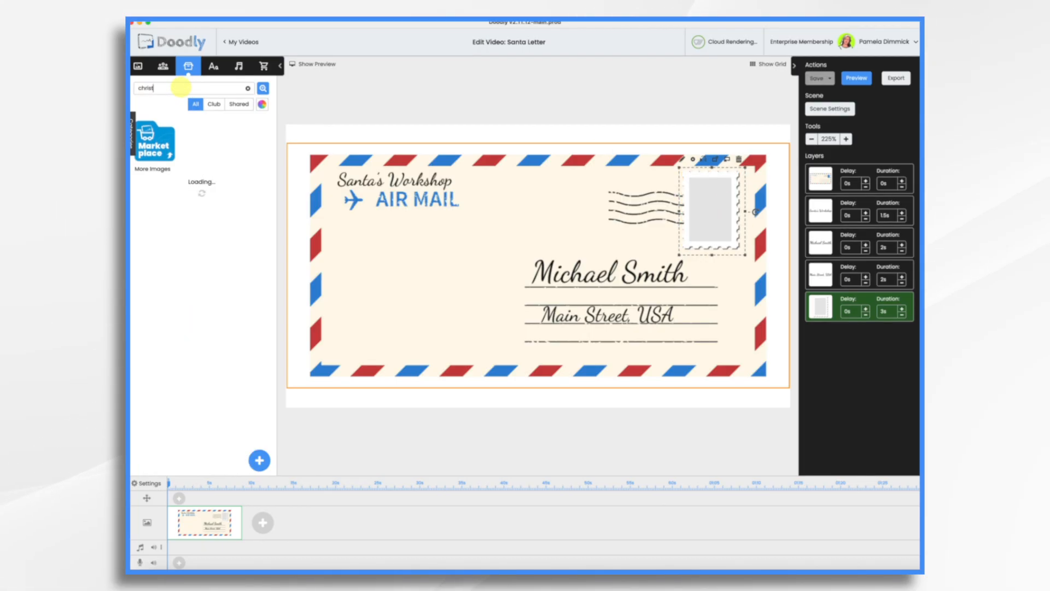
{"action": "left_click_drag", "start_coordinate": [204, 212], "coordinate": [711, 216]}
{"action": "left_click", "coordinate": [497, 312]}
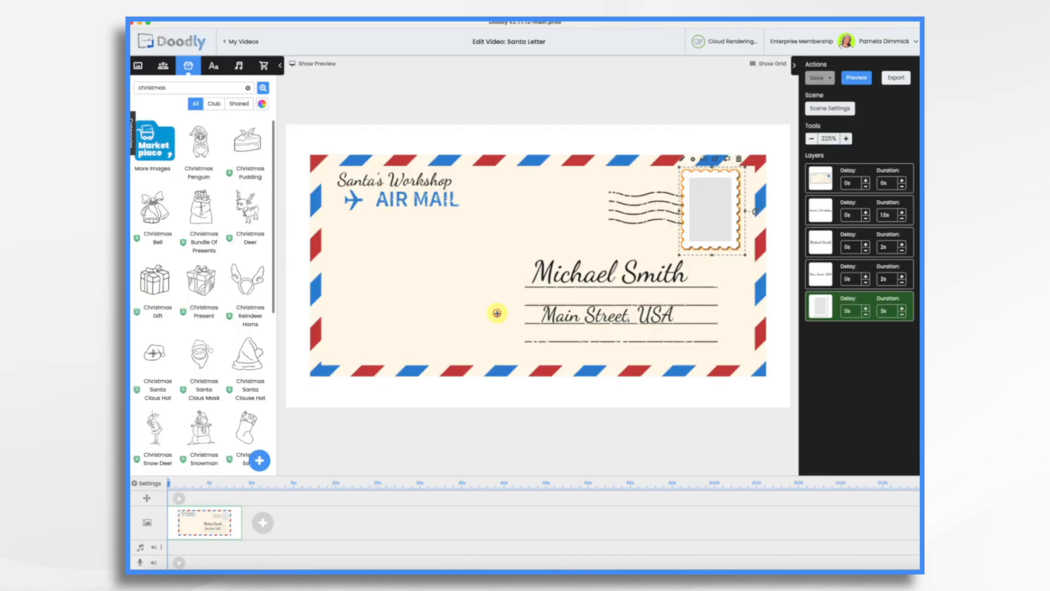
{"action": "left_click_drag", "start_coordinate": [734, 283], "coordinate": [712, 210]}
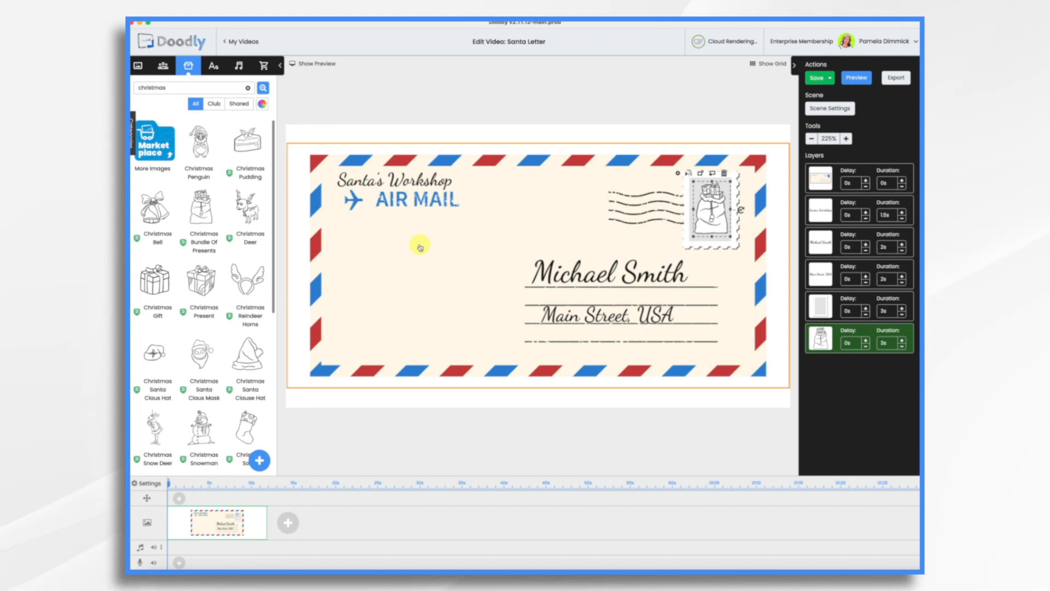
Step: Preview the scene animation and close the preview
{"action": "left_click", "coordinate": [279, 450]}
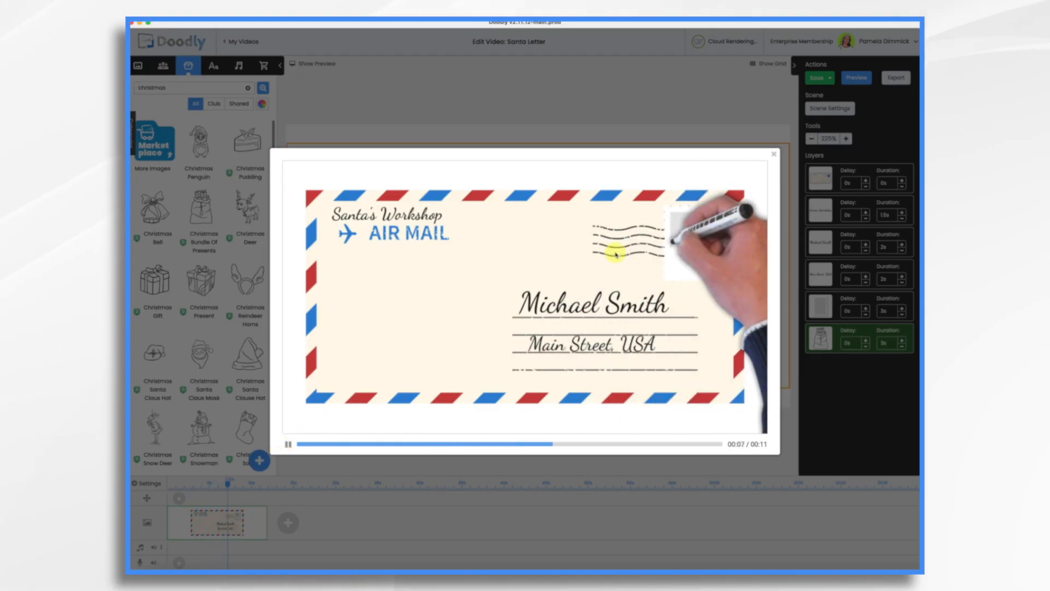
{"action": "left_click", "coordinate": [774, 157]}
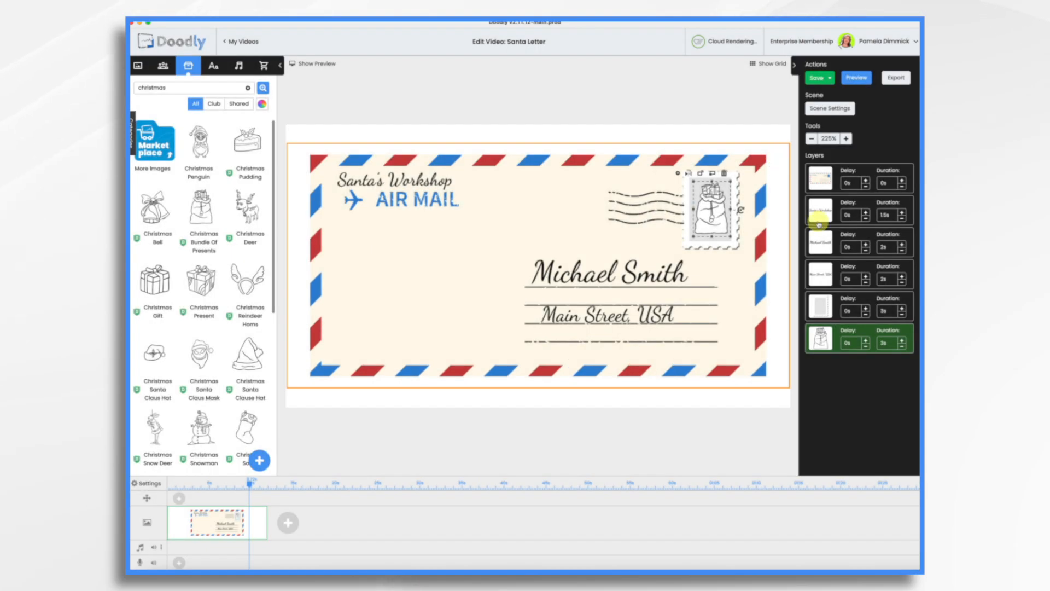
Step: Adjust the scene's extra time and erase mode in Scene Settings and apply them
{"action": "left_click", "coordinate": [831, 109]}
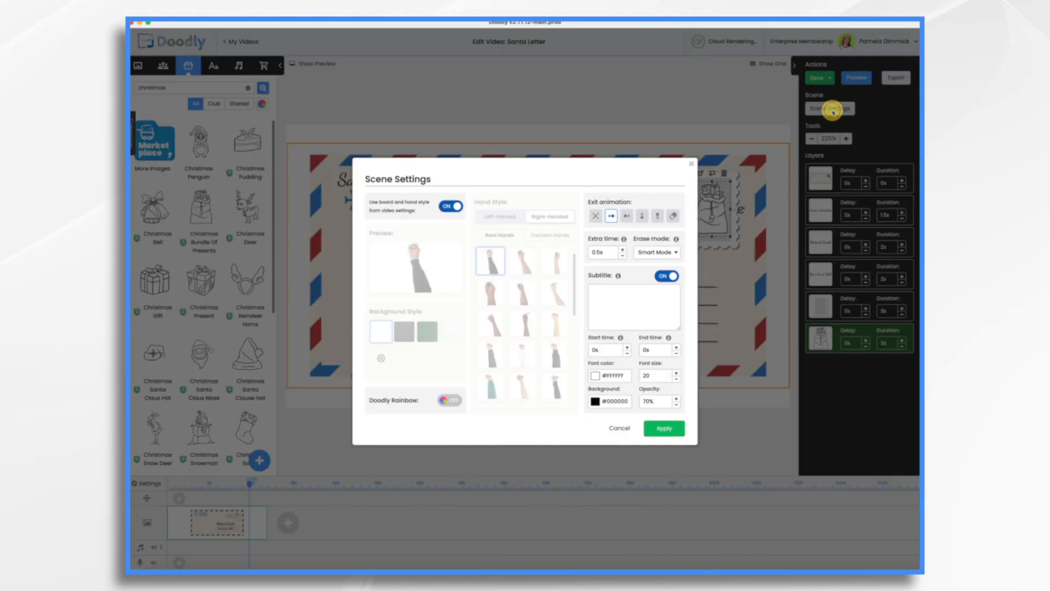
{"action": "left_click", "coordinate": [655, 252]}
{"action": "left_click", "coordinate": [642, 277]}
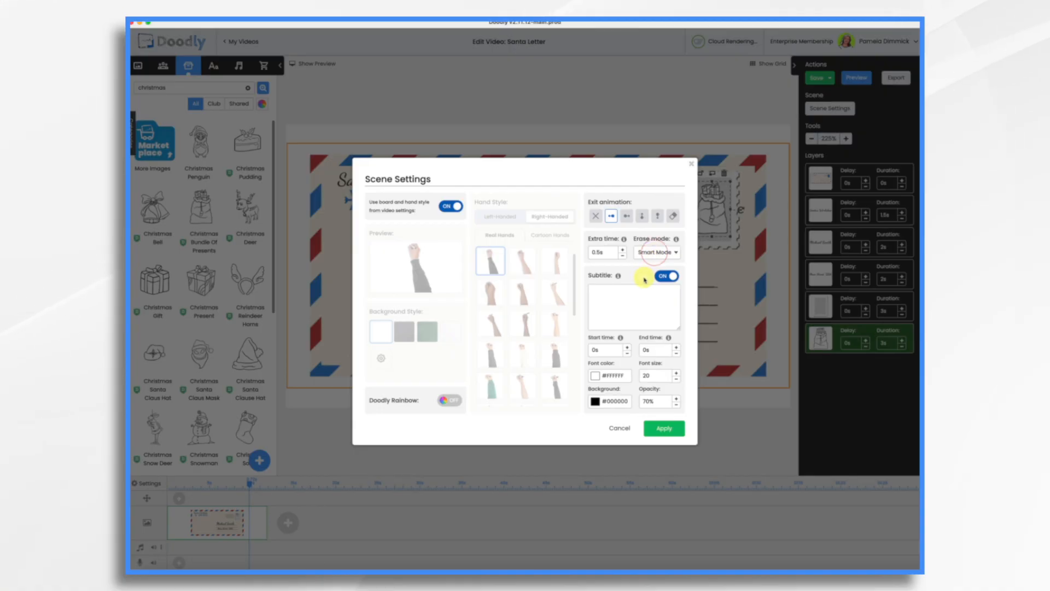
{"action": "left_click", "coordinate": [624, 250]}
{"action": "left_click", "coordinate": [623, 249]}
{"action": "left_click", "coordinate": [623, 249]}
{"action": "left_click", "coordinate": [675, 431]}
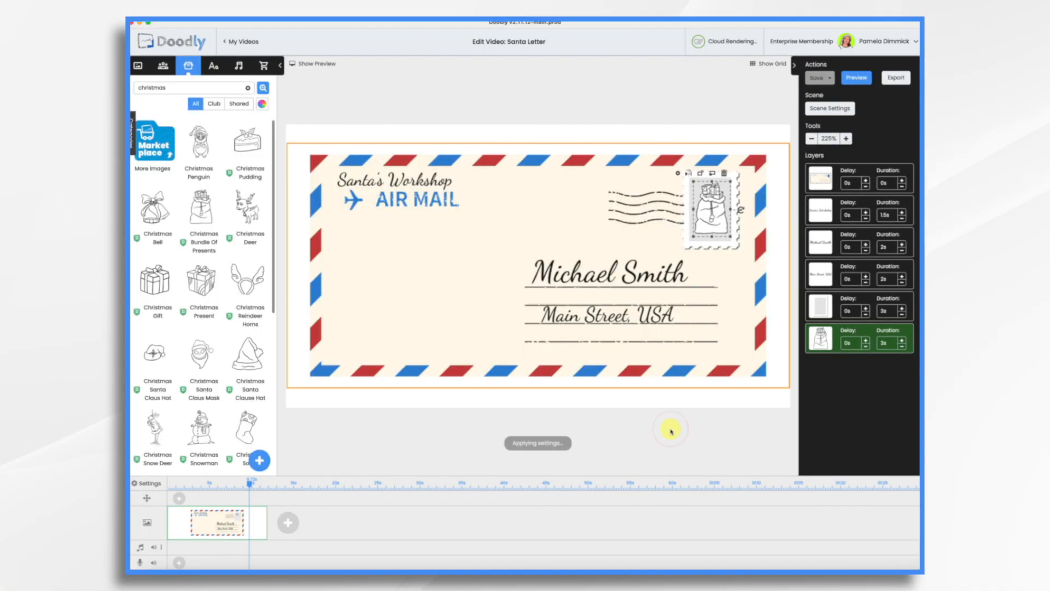
Step: In Video Settings, switch to a 2D cartoon hand with a red sleeve, change the erase mode and apply
{"action": "left_click", "coordinate": [152, 483]}
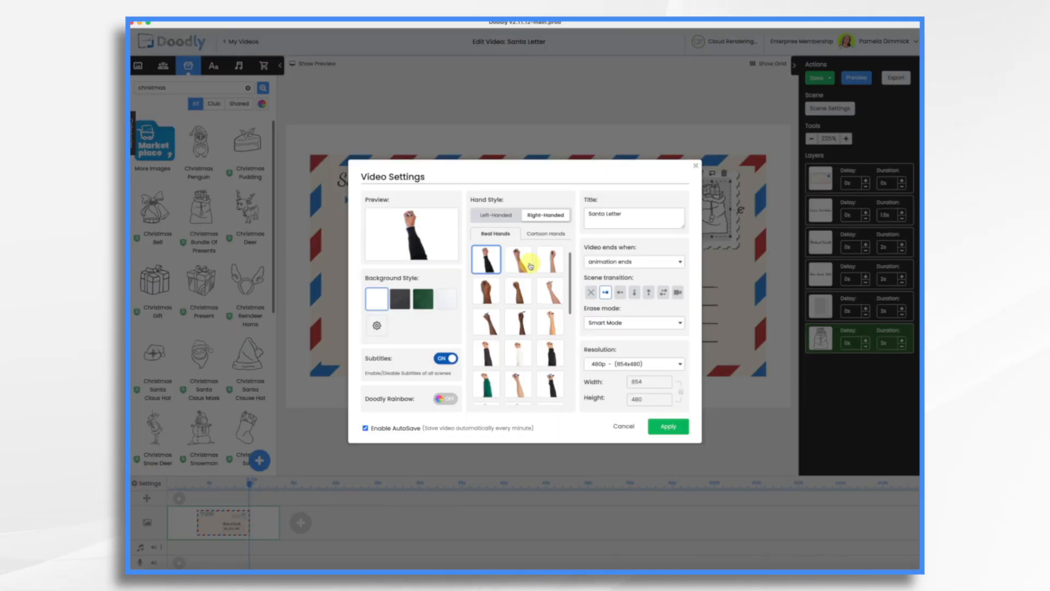
{"action": "left_click", "coordinate": [540, 235]}
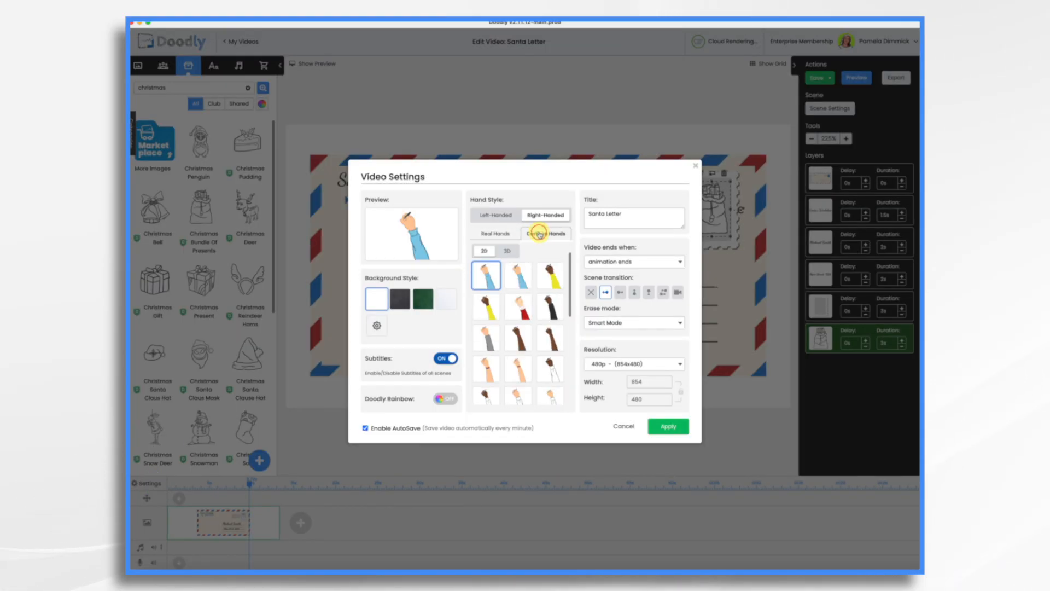
{"action": "left_click", "coordinate": [522, 313]}
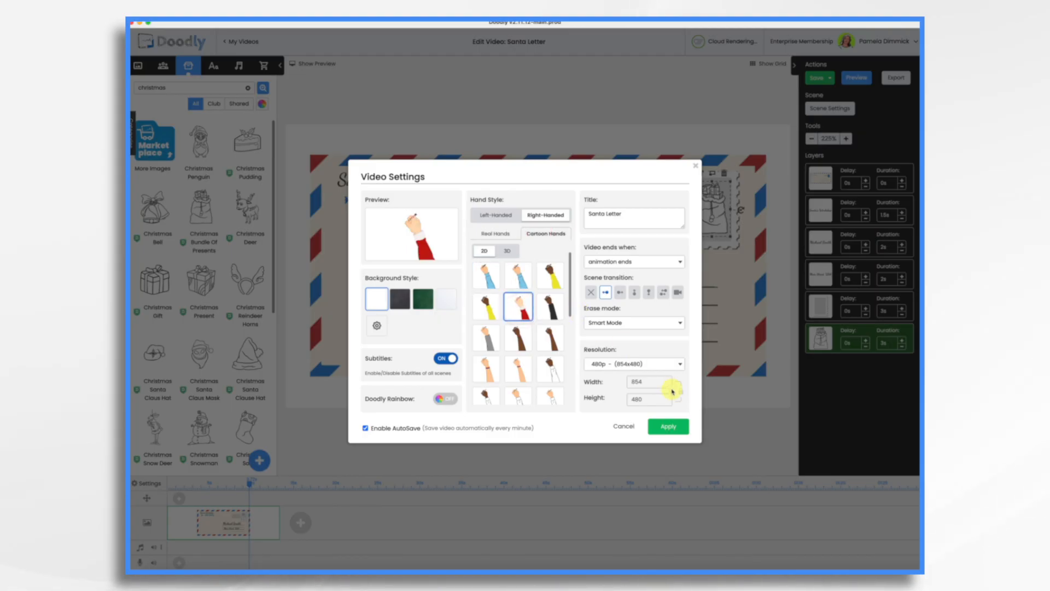
{"action": "left_click", "coordinate": [644, 323]}
{"action": "left_click", "coordinate": [620, 348]}
{"action": "left_click", "coordinate": [668, 426]}
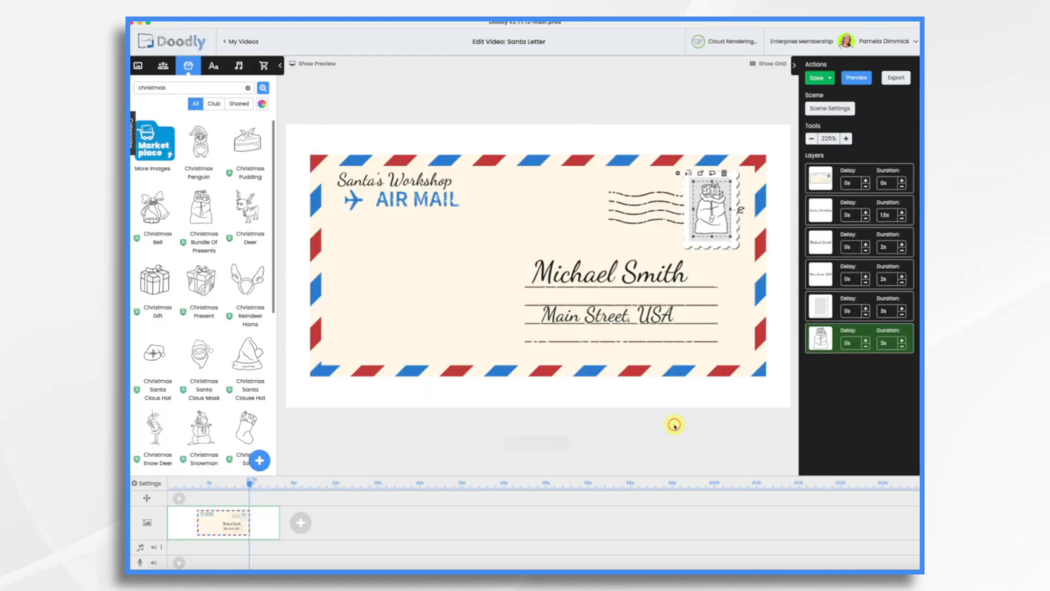
Step: Move the stamp frame layer up to second position and set its duration to 0 s
{"action": "left_click", "coordinate": [720, 207]}
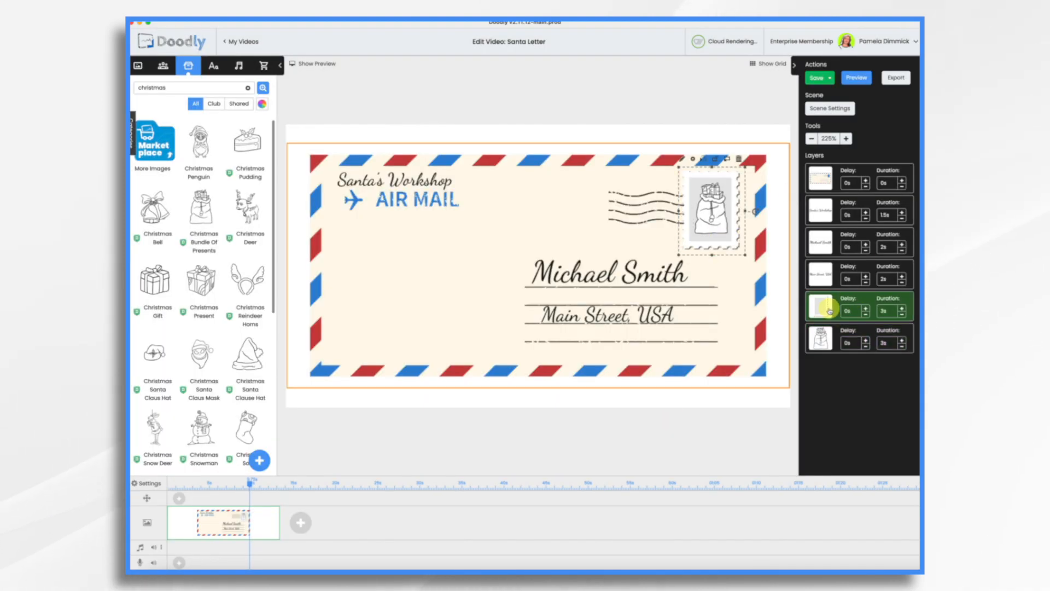
{"action": "left_click_drag", "start_coordinate": [828, 311], "coordinate": [822, 212]}
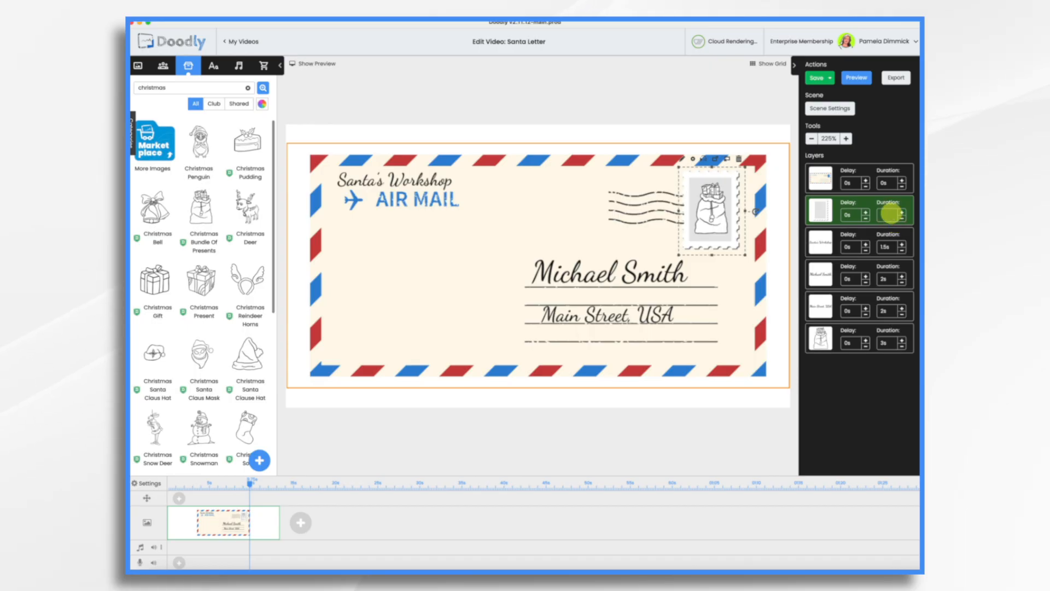
{"action": "key", "text": "Return"}
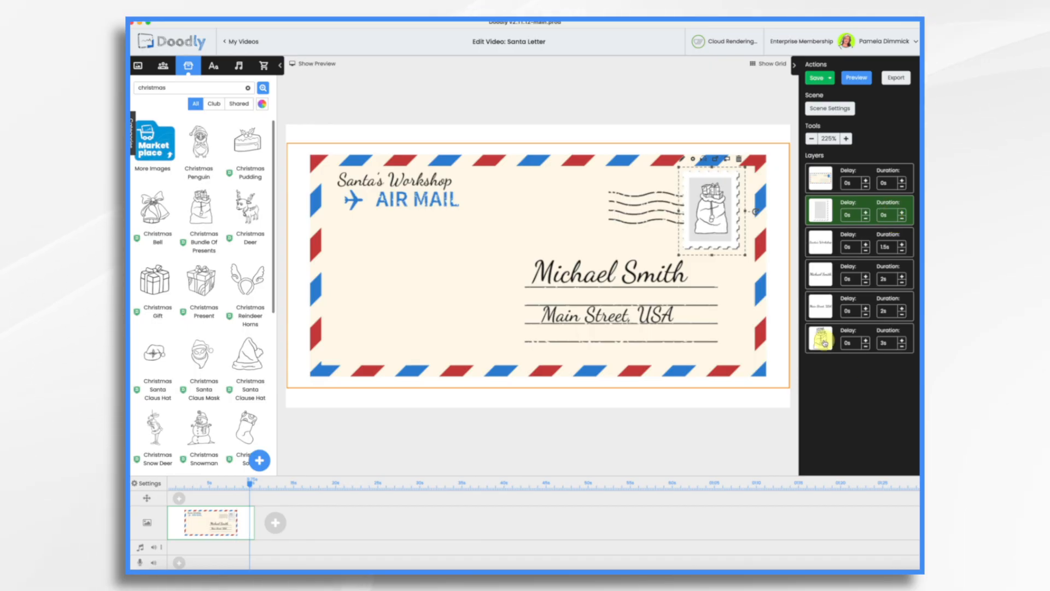
Step: Shorten the presents layer's duration and move it up to third position, after the stamp frame
{"action": "left_click", "coordinate": [902, 346]}
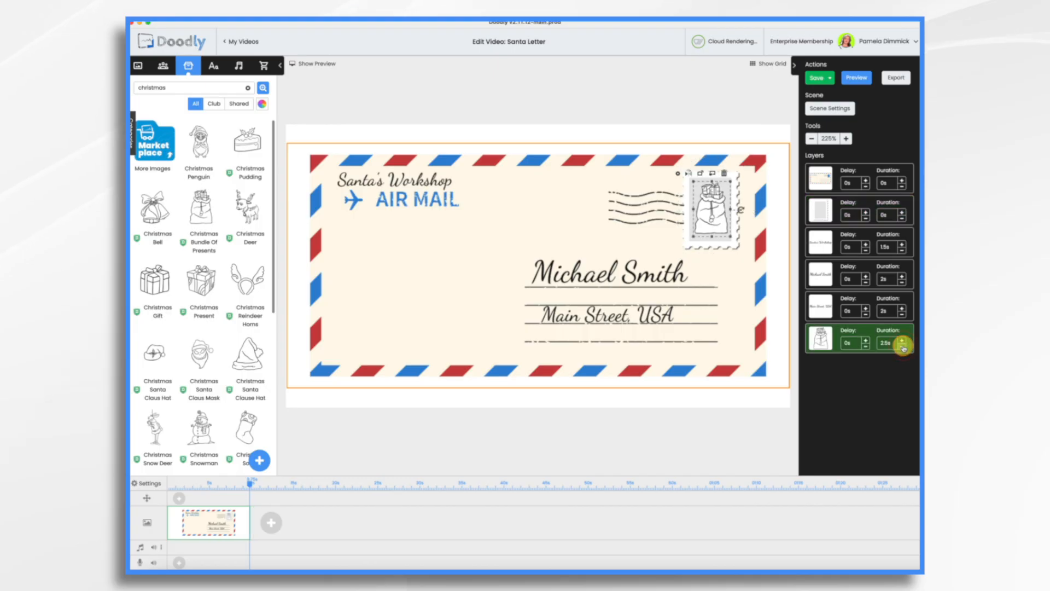
{"action": "left_click_drag", "start_coordinate": [820, 338], "coordinate": [821, 242]}
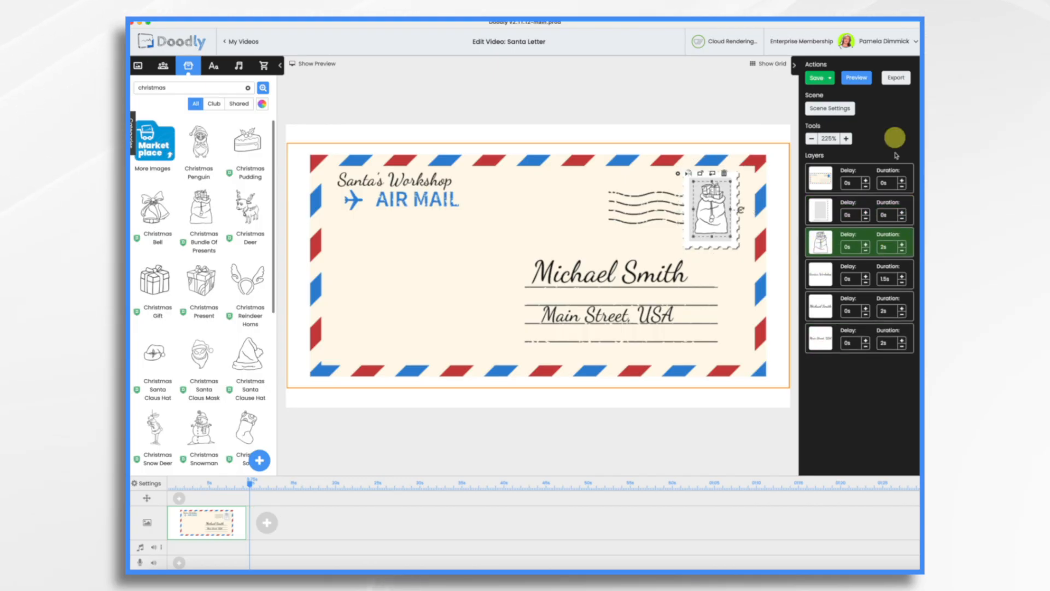
Step: Switch to Talkia, log in via Voomly Cloud and paste the elf's letter script into the text box
{"action": "left_click", "coordinate": [862, 78]}
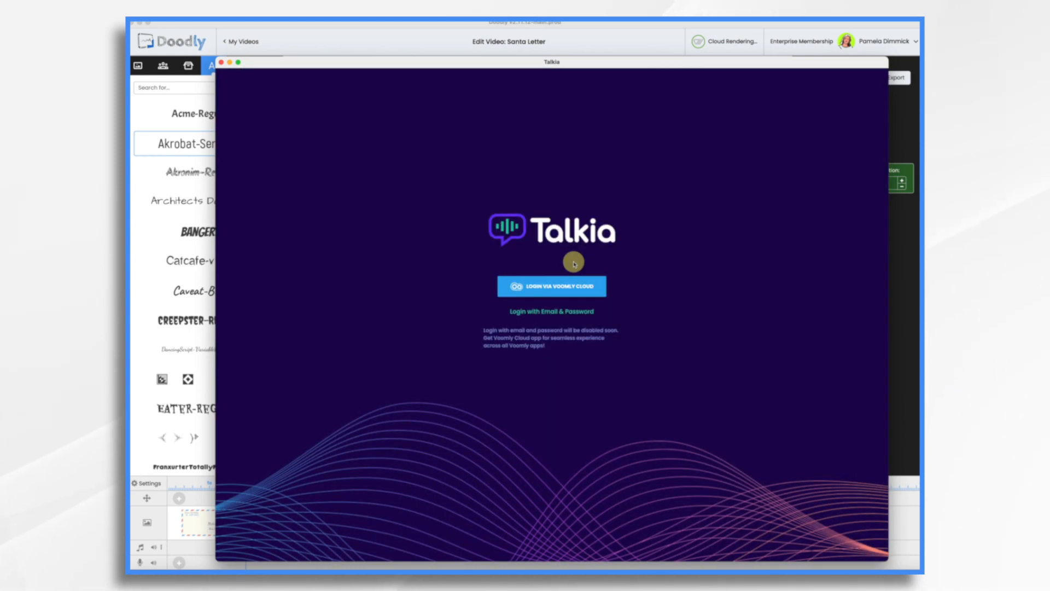
{"action": "left_click", "coordinate": [549, 285]}
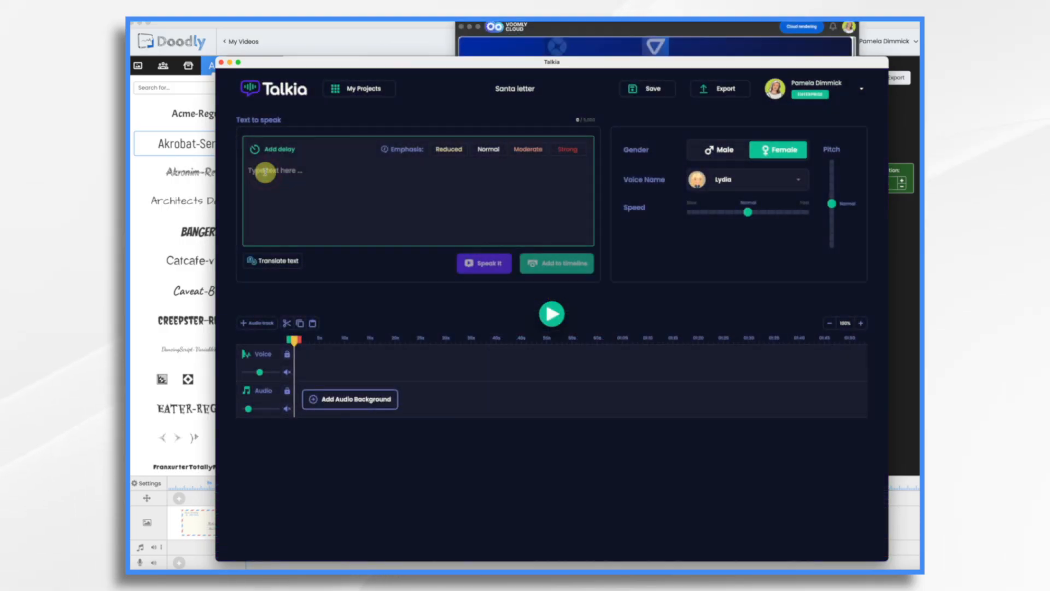
{"action": "type", "text": "Greetings from the North Pole! I’m Twinkle, one of Santa’s favorite elves. Santa has been watching you, Michael, and he’s so proud of how good you’ve been this year! He even noticed how you have take such good care of Luna this year.  Santa asked me to write to you because he’s busy getting ready for Christmas Eve."}
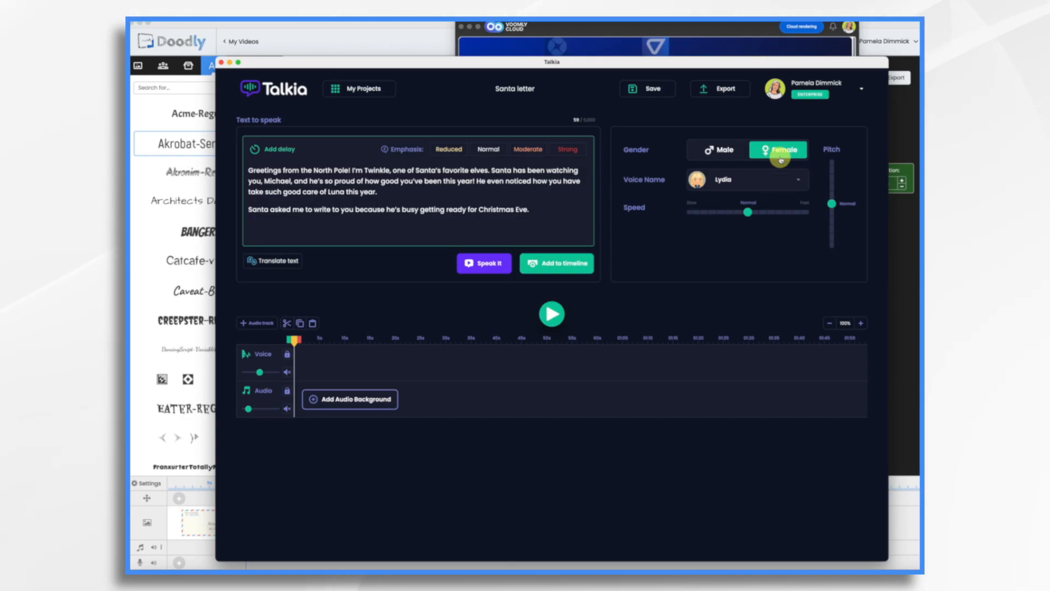
Step: Change the voice to the Google Standard female voice Mary
{"action": "left_click", "coordinate": [771, 184]}
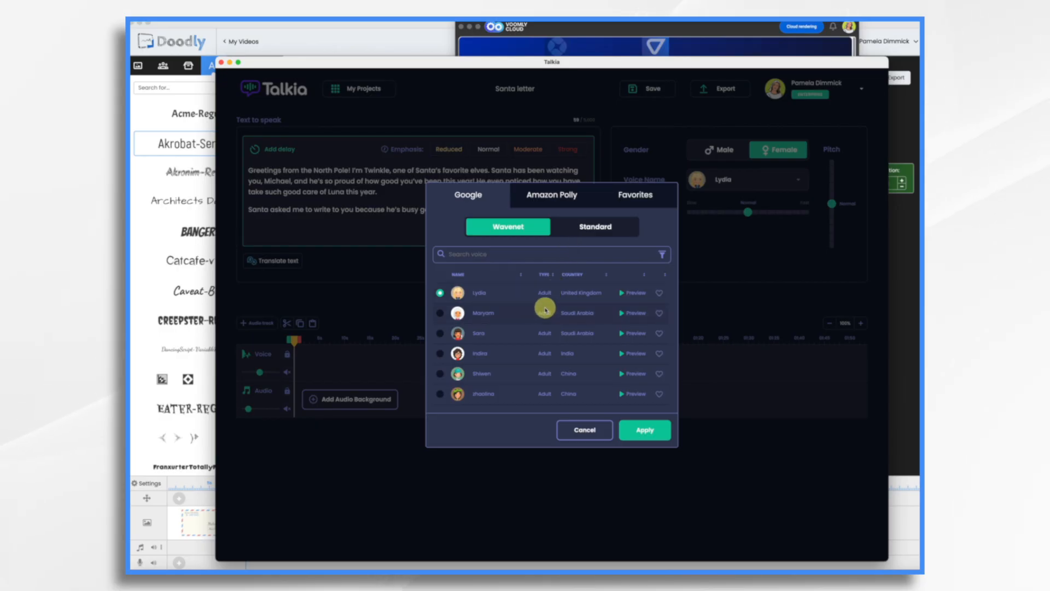
{"action": "scroll", "coordinate": [543, 317], "scroll_direction": "down", "scroll_amount": 3}
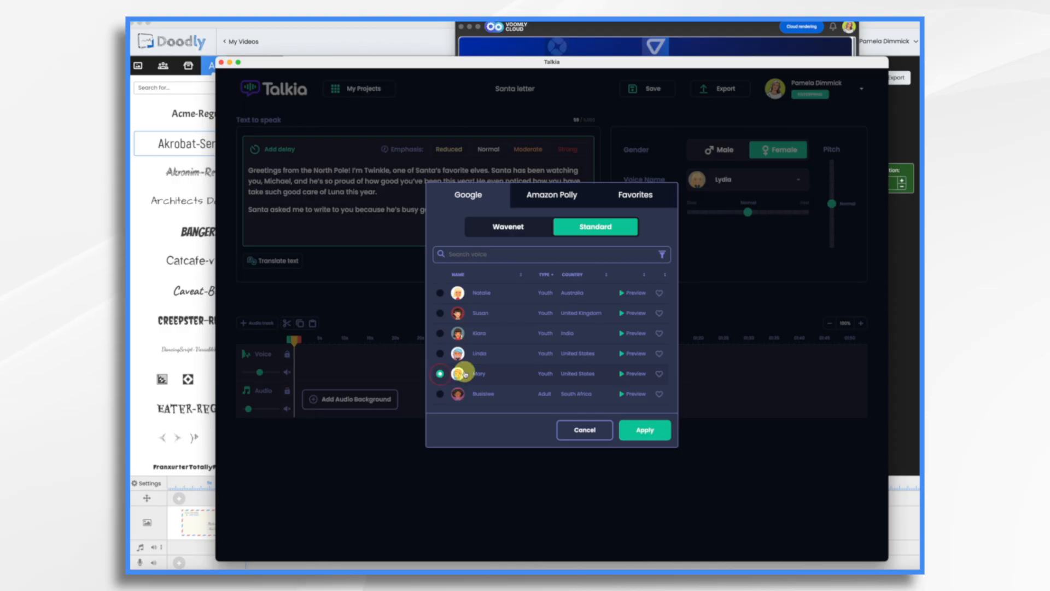
{"action": "left_click", "coordinate": [648, 426]}
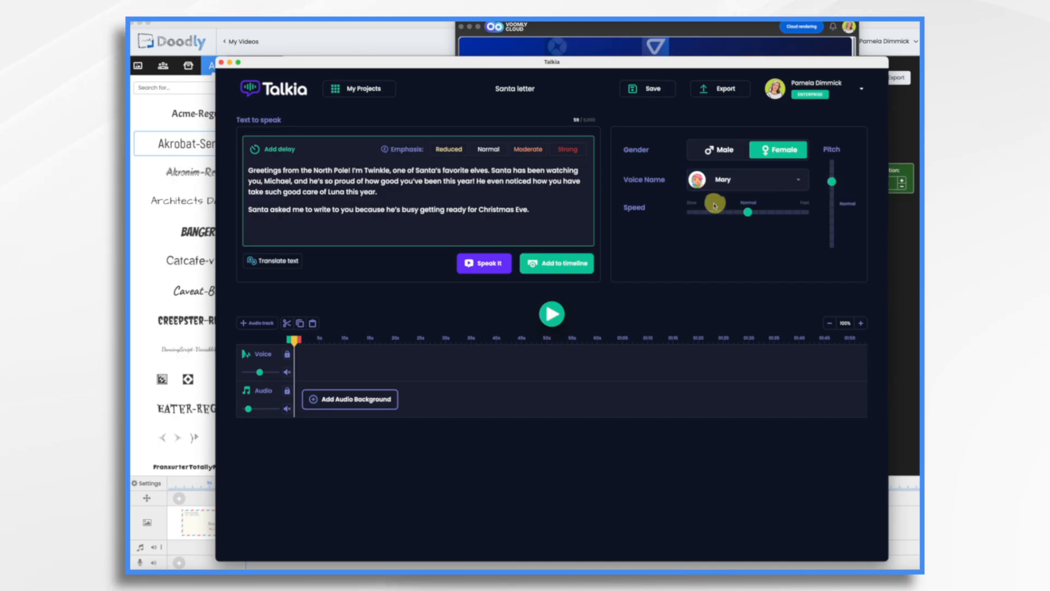
Step: Play the spoken script and raise the speech speed slightly above normal
{"action": "left_click", "coordinate": [486, 271]}
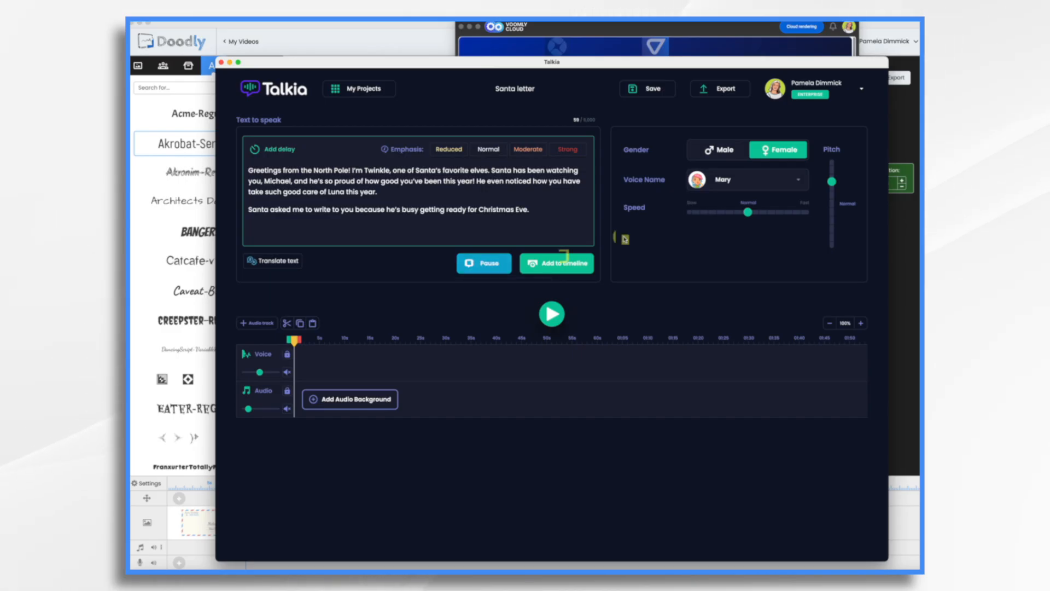
{"action": "left_click", "coordinate": [484, 265]}
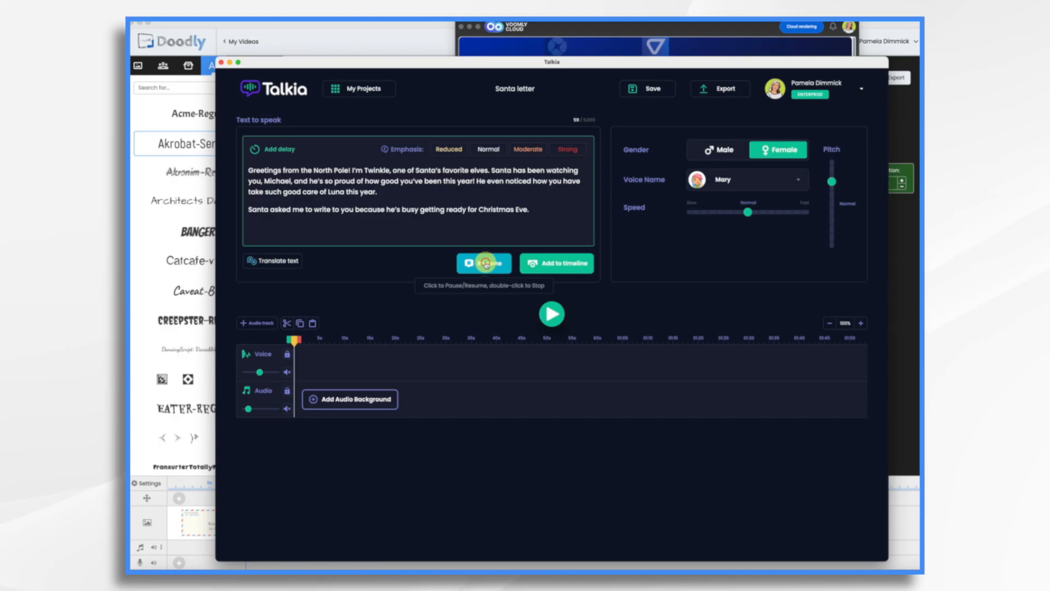
{"action": "mouse_move", "coordinate": [750, 215]}
{"action": "left_click_drag", "start_coordinate": [749, 215], "coordinate": [755, 215]}
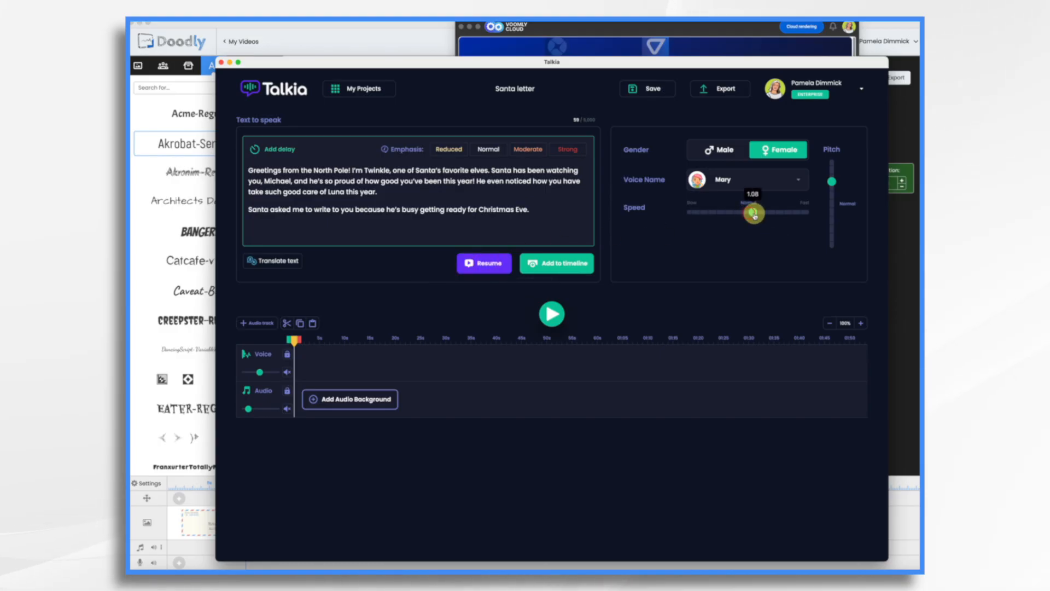
{"action": "left_click", "coordinate": [479, 263]}
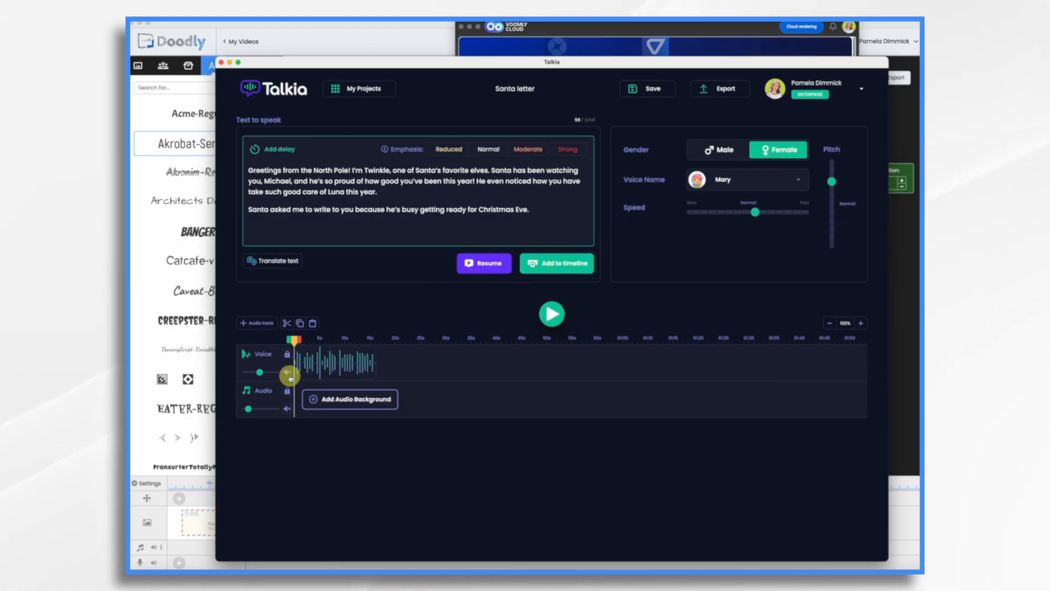
Step: Lower the voice track's volume and export the narration
{"action": "left_click_drag", "start_coordinate": [260, 372], "coordinate": [248, 373]}
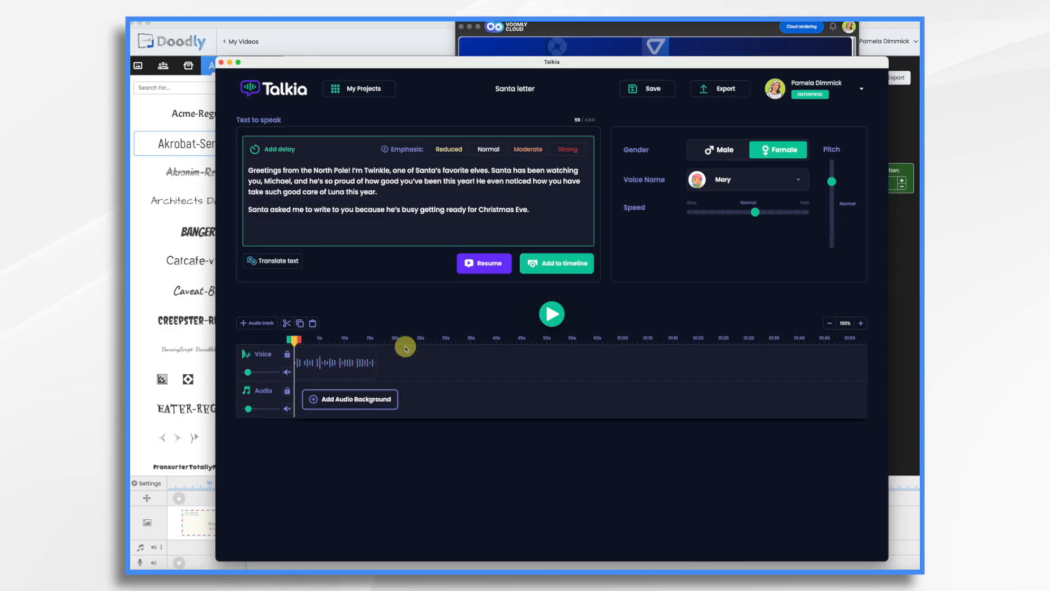
{"action": "left_click", "coordinate": [717, 89]}
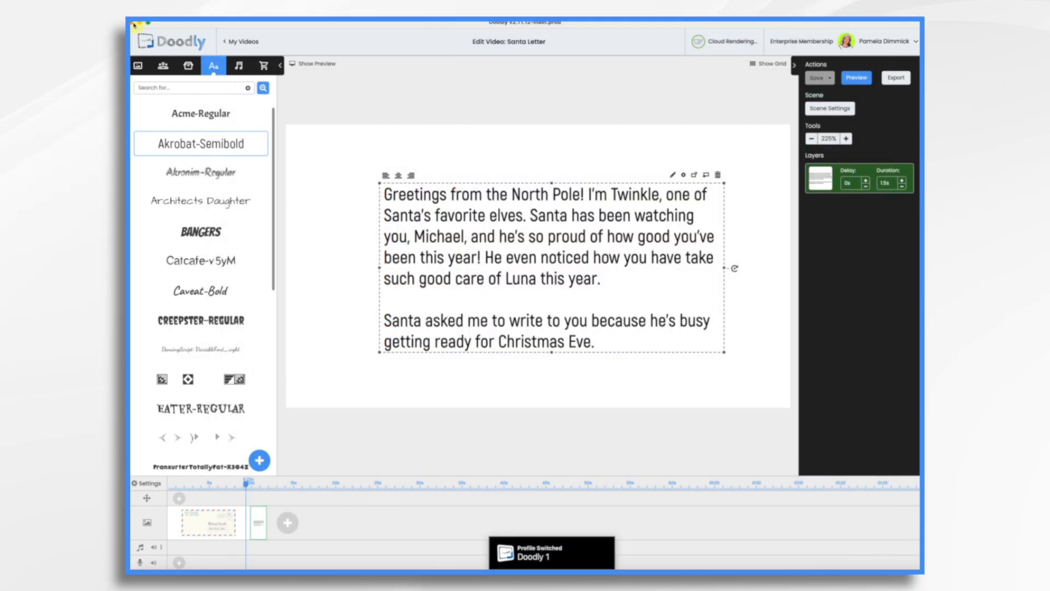
Step: Upload the exported narration audio file as a new sound
{"action": "left_click", "coordinate": [239, 66]}
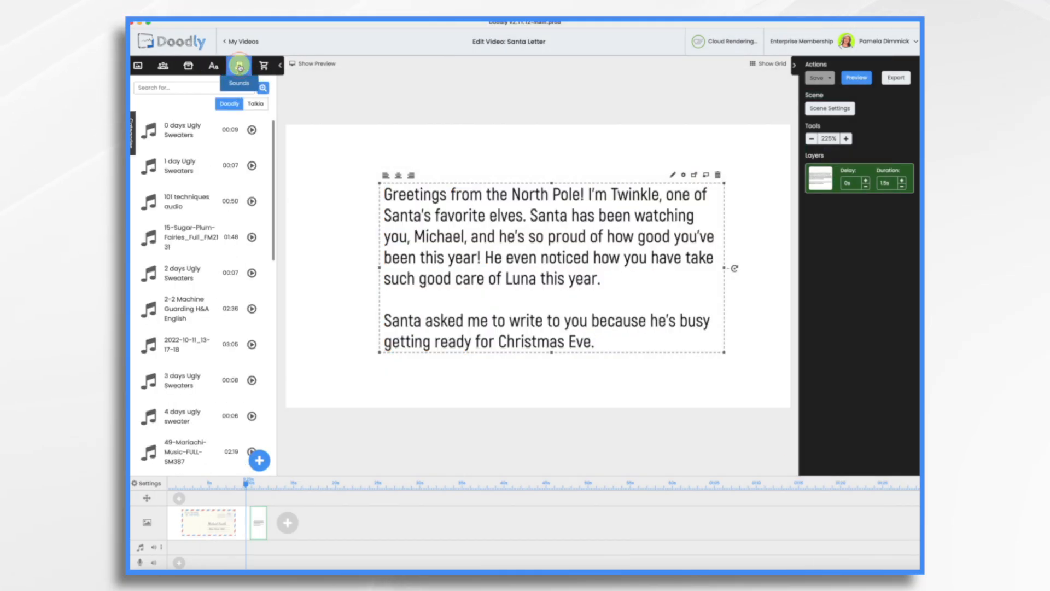
{"action": "left_click", "coordinate": [260, 462]}
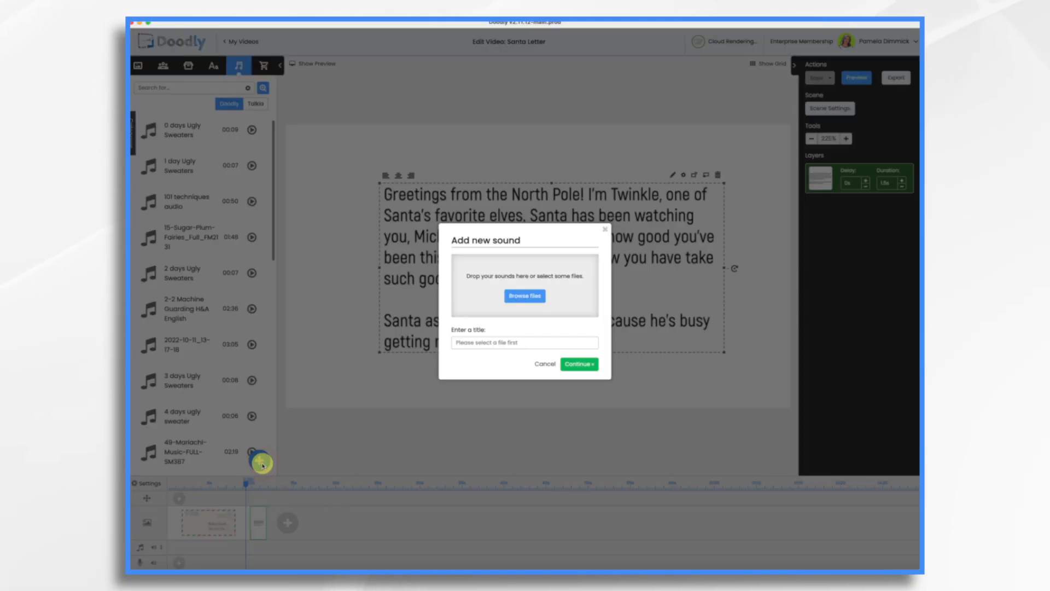
{"action": "left_click", "coordinate": [525, 296]}
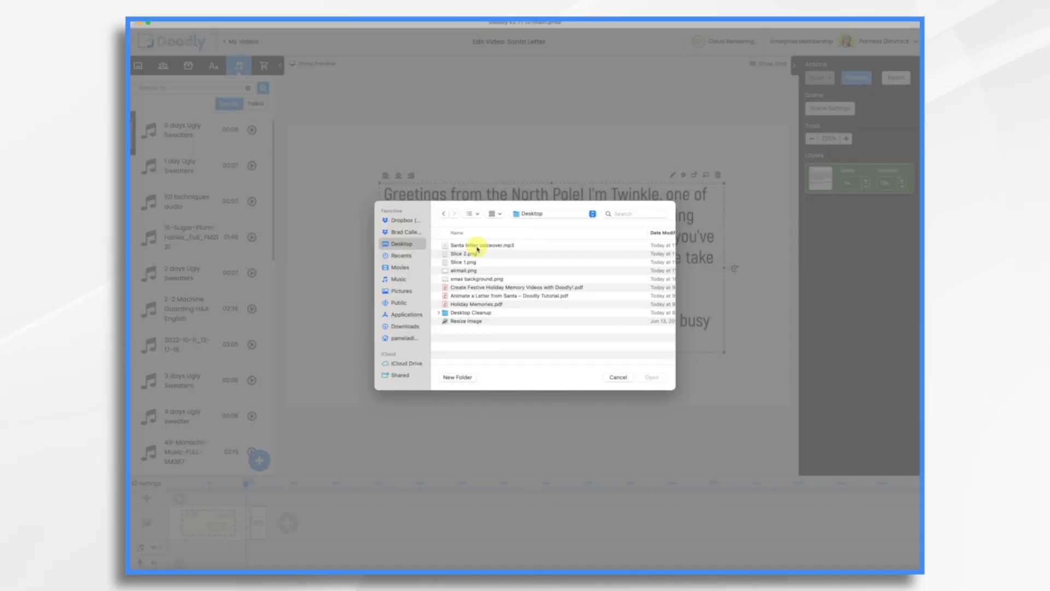
{"action": "double_click", "coordinate": [476, 245]}
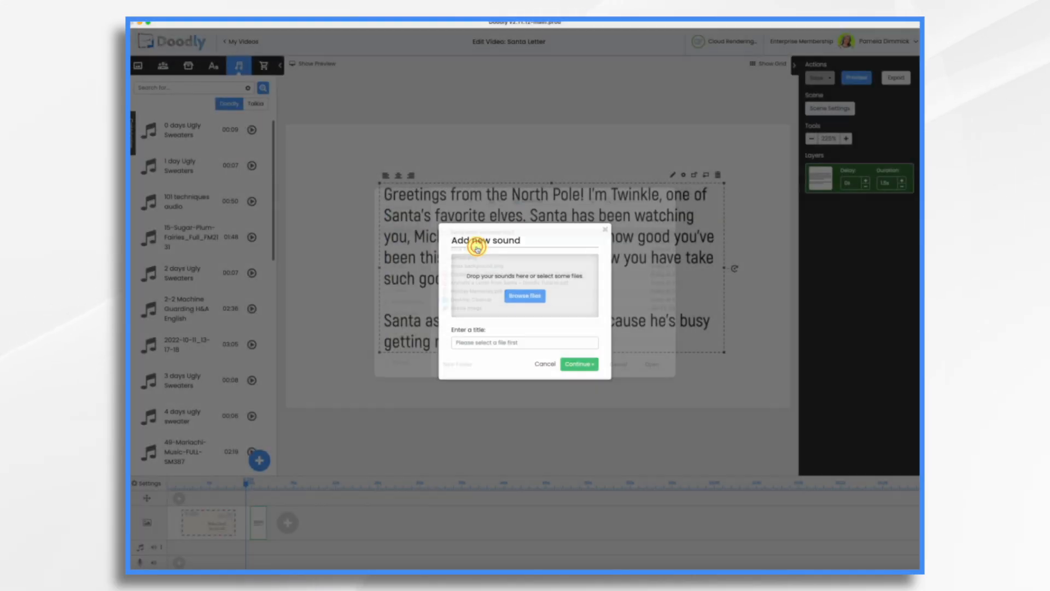
{"action": "left_click", "coordinate": [578, 364]}
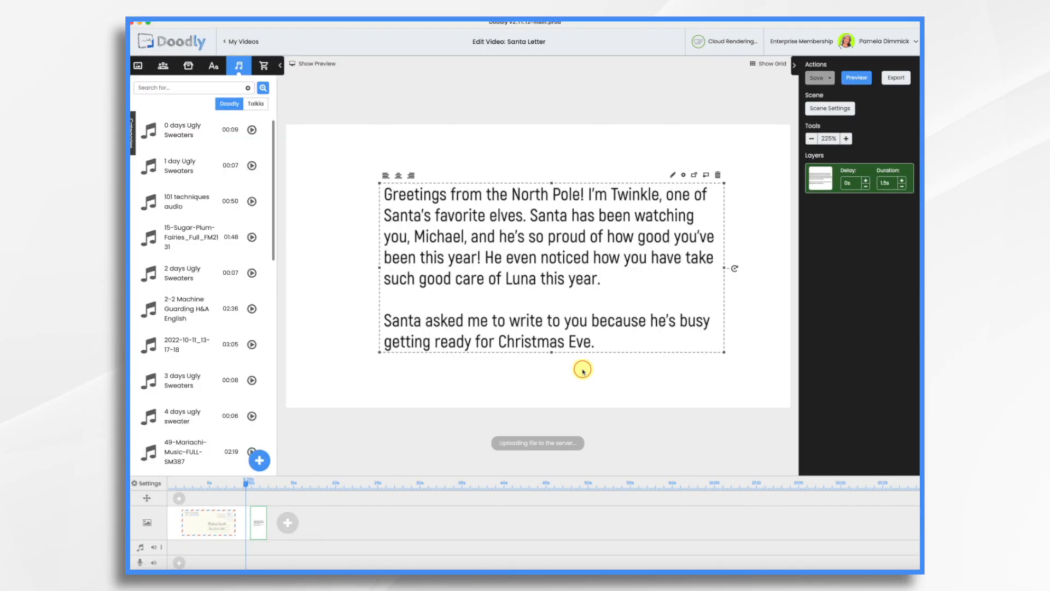
Step: Search characters for elf, place the elf at the envelope's left edge and move its layer up the stack
{"action": "left_click", "coordinate": [163, 67]}
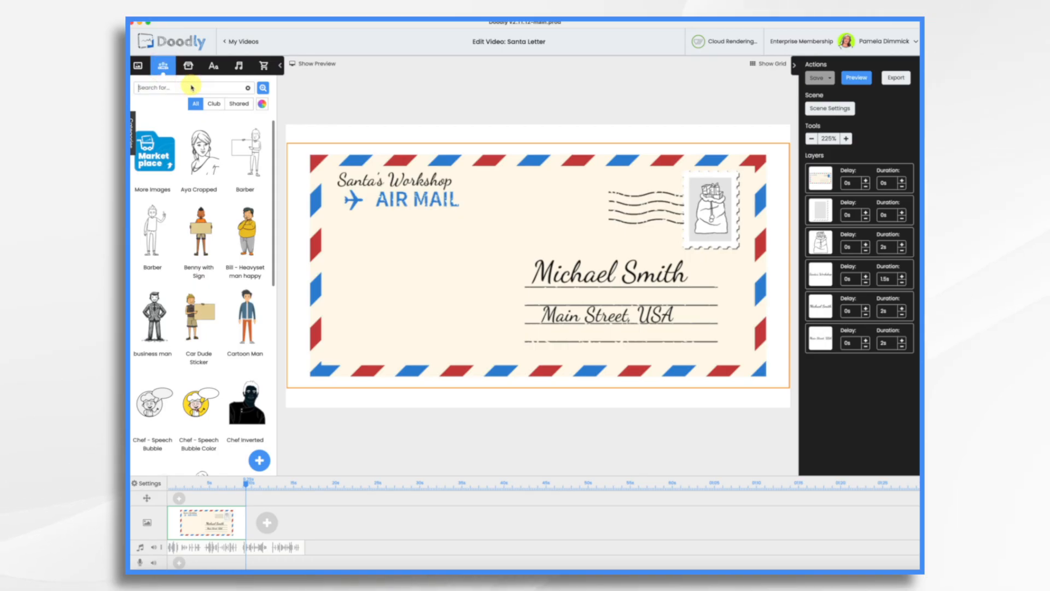
{"action": "type", "text": "elf"}
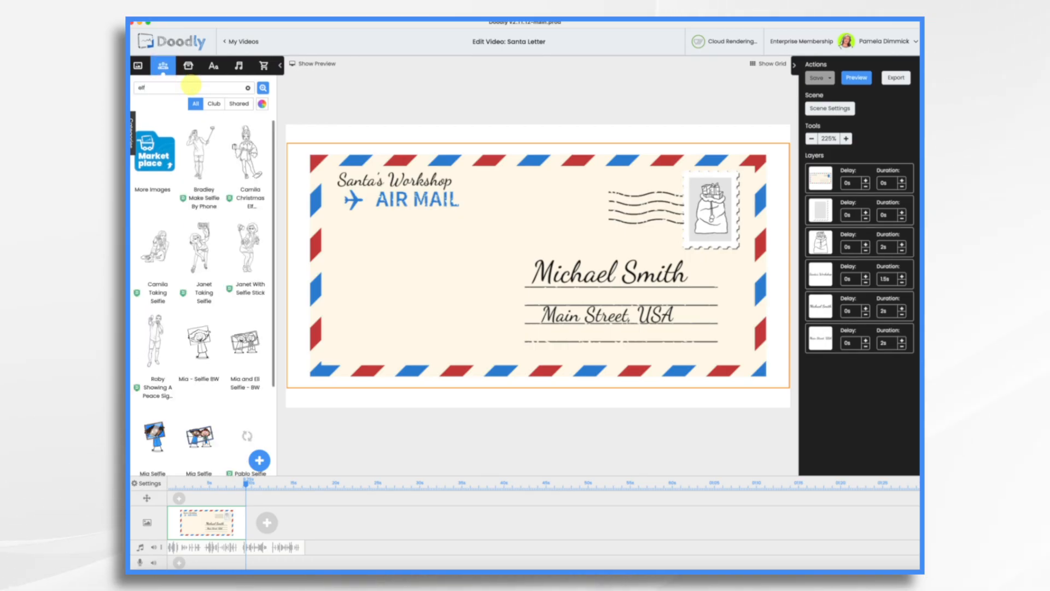
{"action": "left_click_drag", "start_coordinate": [247, 156], "coordinate": [358, 307]}
{"action": "left_click", "coordinate": [498, 310]}
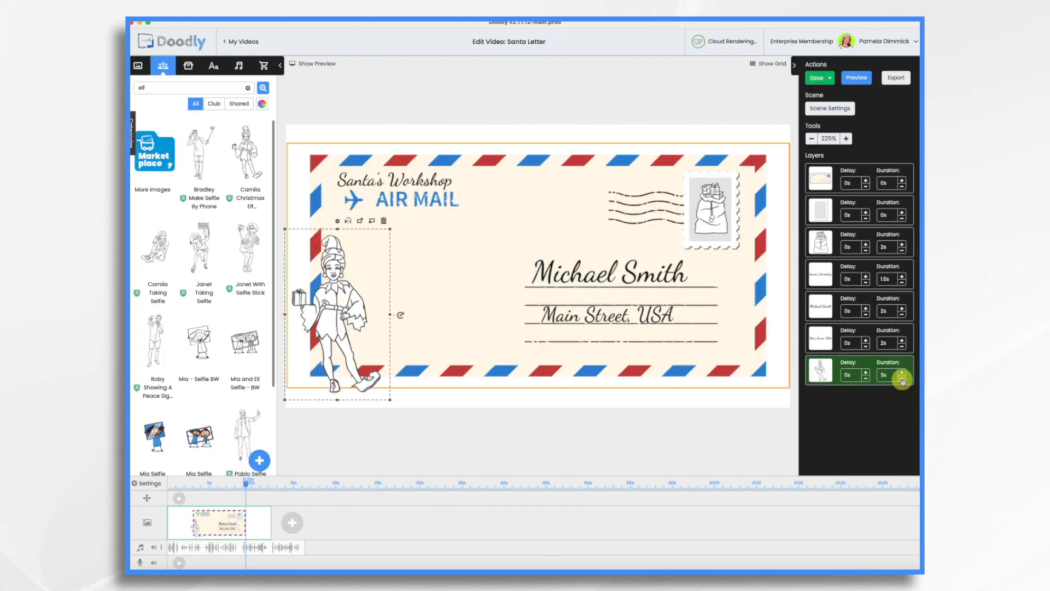
{"action": "left_click_drag", "start_coordinate": [891, 370], "coordinate": [819, 307]}
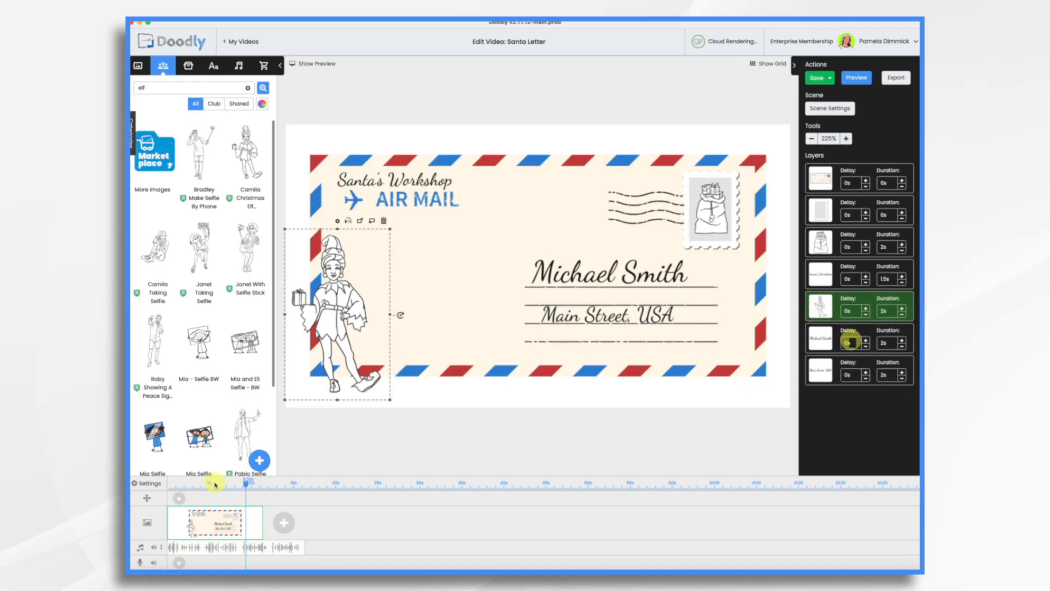
Step: Preview the envelope scene
{"action": "left_click", "coordinate": [852, 77]}
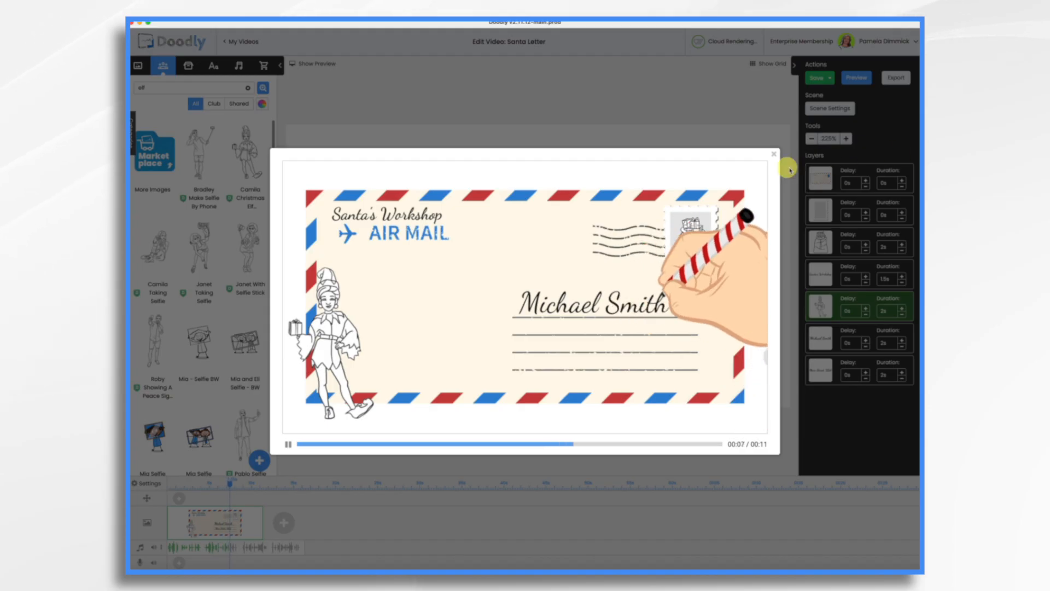
{"action": "left_click", "coordinate": [773, 156]}
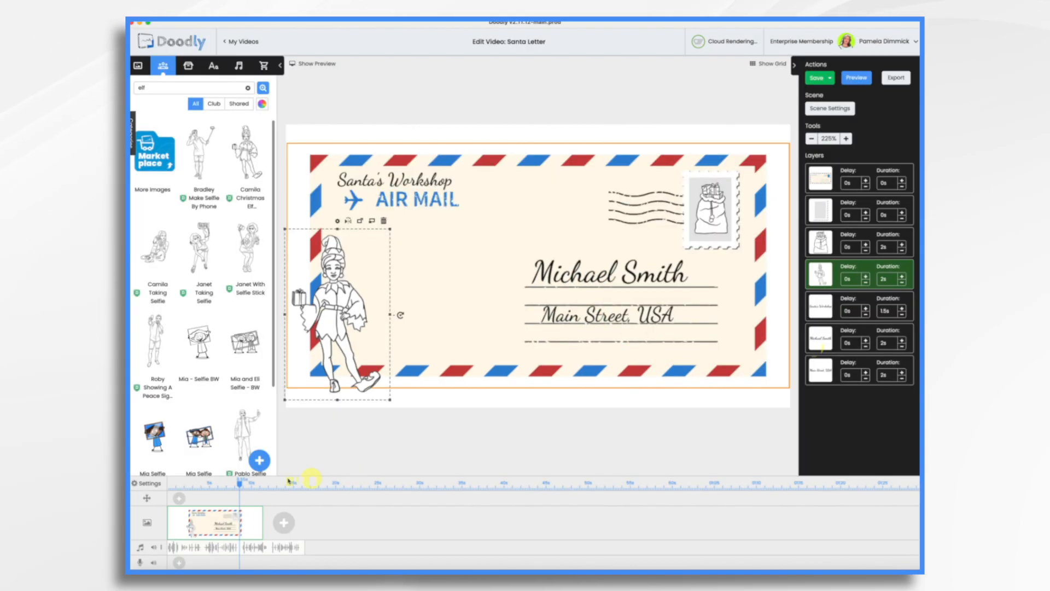
Step: Add a new blank scene and search Freepik for envelope images
{"action": "left_click", "coordinate": [282, 526]}
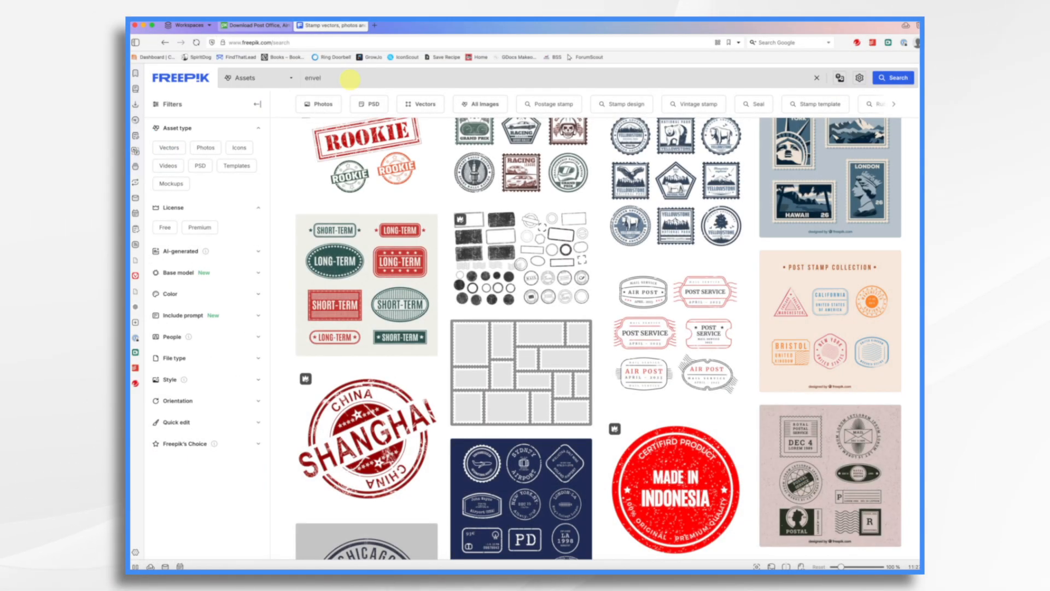
{"action": "type", "text": "ope"}
{"action": "key", "text": "Return"}
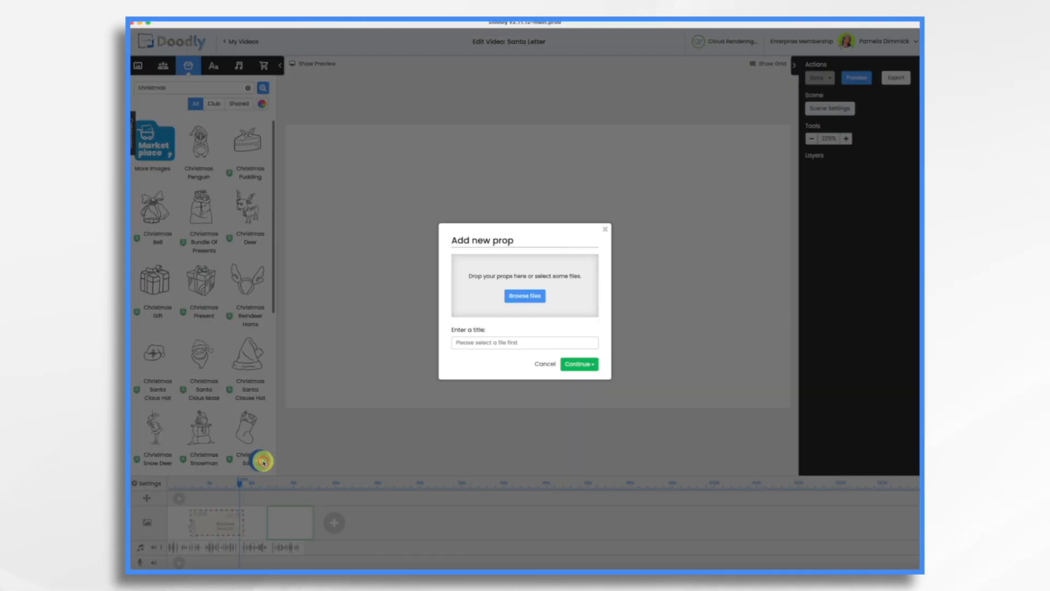
Step: Upload 6176.jpg as a new prop titled Letters and enlarge it to fill the scene
{"action": "left_click", "coordinate": [516, 295]}
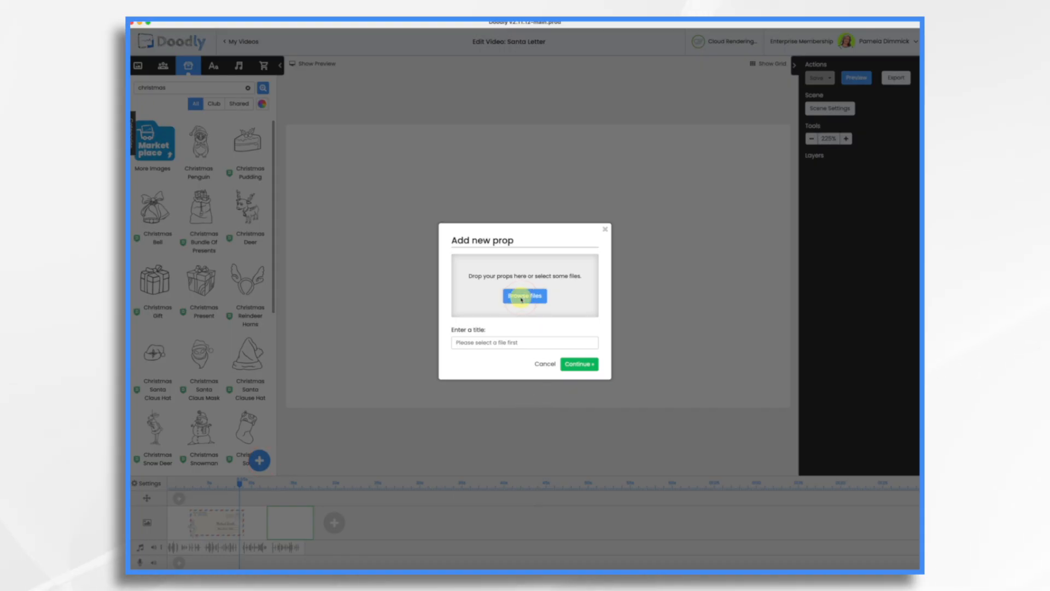
{"action": "left_click", "coordinate": [463, 245]}
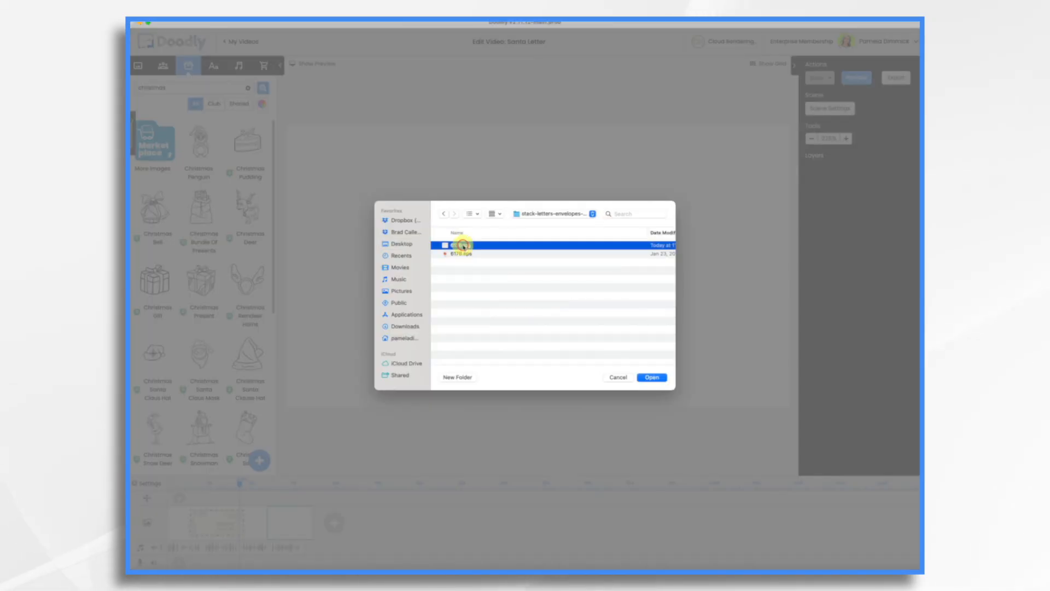
{"action": "left_click", "coordinate": [655, 378]}
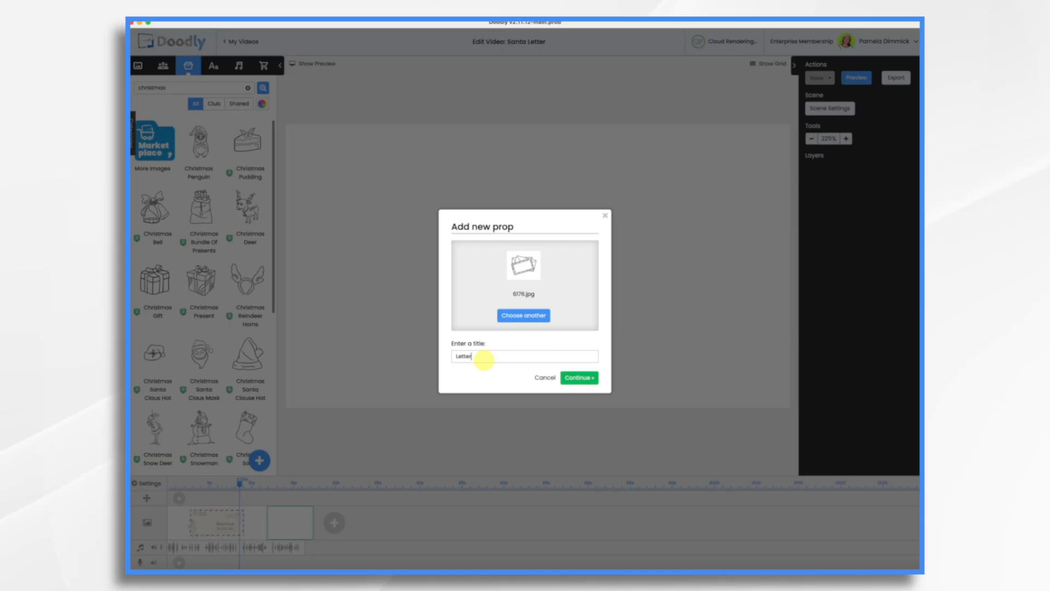
{"action": "type", "text": "Letters"}
{"action": "left_click", "coordinate": [579, 378]}
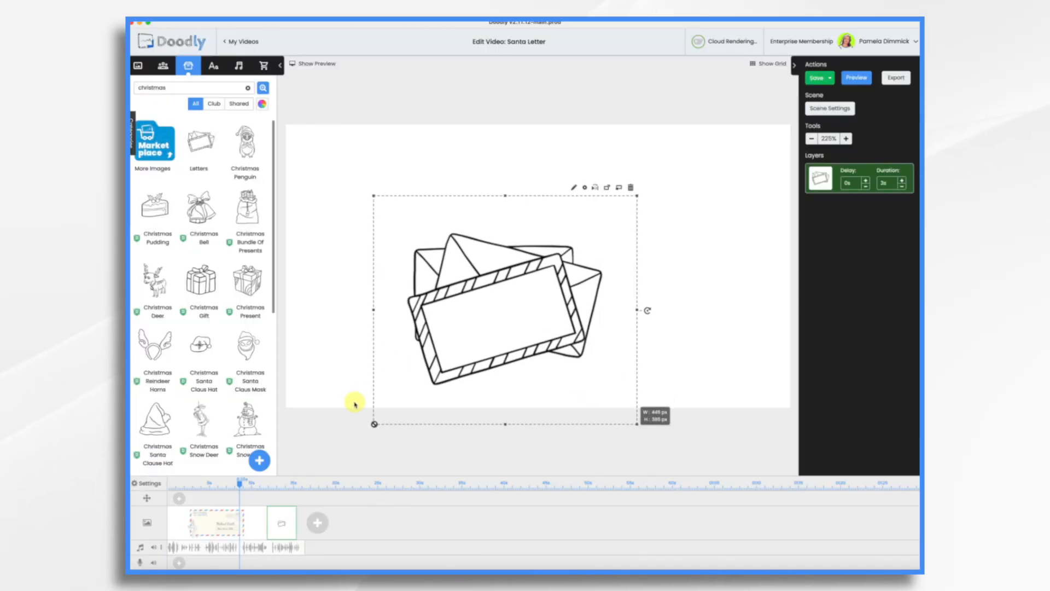
{"action": "left_click_drag", "start_coordinate": [631, 212], "coordinate": [763, 79]}
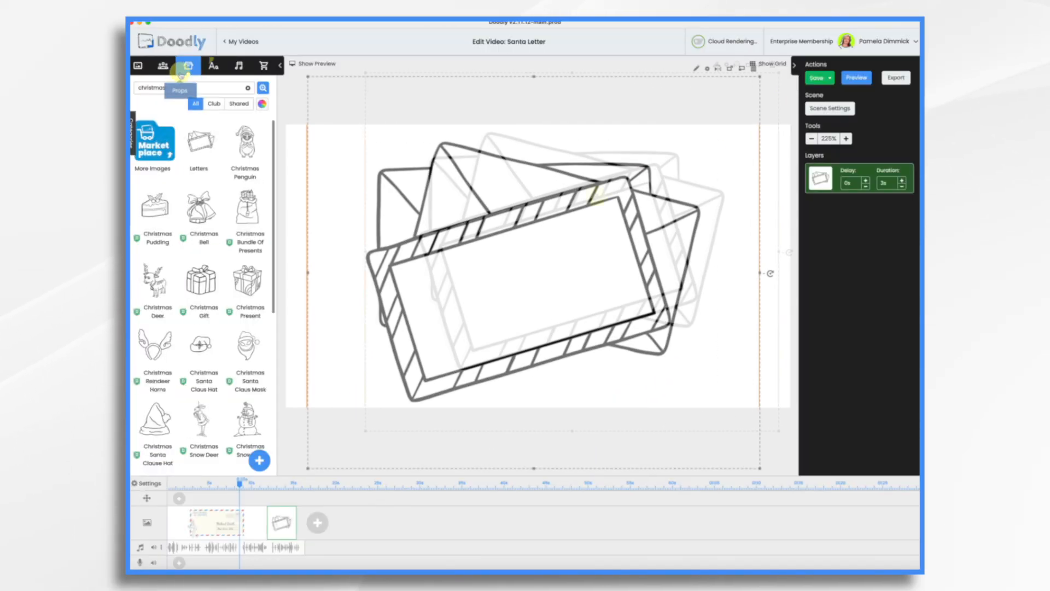
Step: Add a DancingScript text element onto the letter card and tilt it to match the card
{"action": "left_click", "coordinate": [214, 67]}
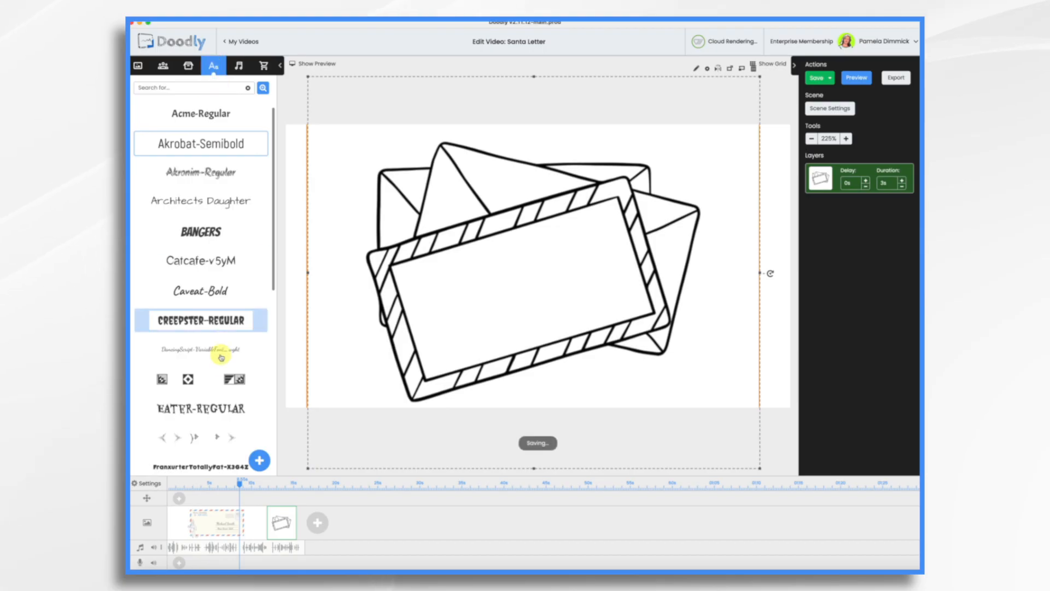
{"action": "left_click_drag", "start_coordinate": [217, 353], "coordinate": [518, 282]}
{"action": "left_click", "coordinate": [600, 303]}
{"action": "left_click_drag", "start_coordinate": [589, 277], "coordinate": [572, 232]}
Step: Replace the placeholder text with the pasted letter and turn on word wrap
{"action": "left_click", "coordinate": [432, 270]}
{"action": "double_click", "coordinate": [432, 269]}
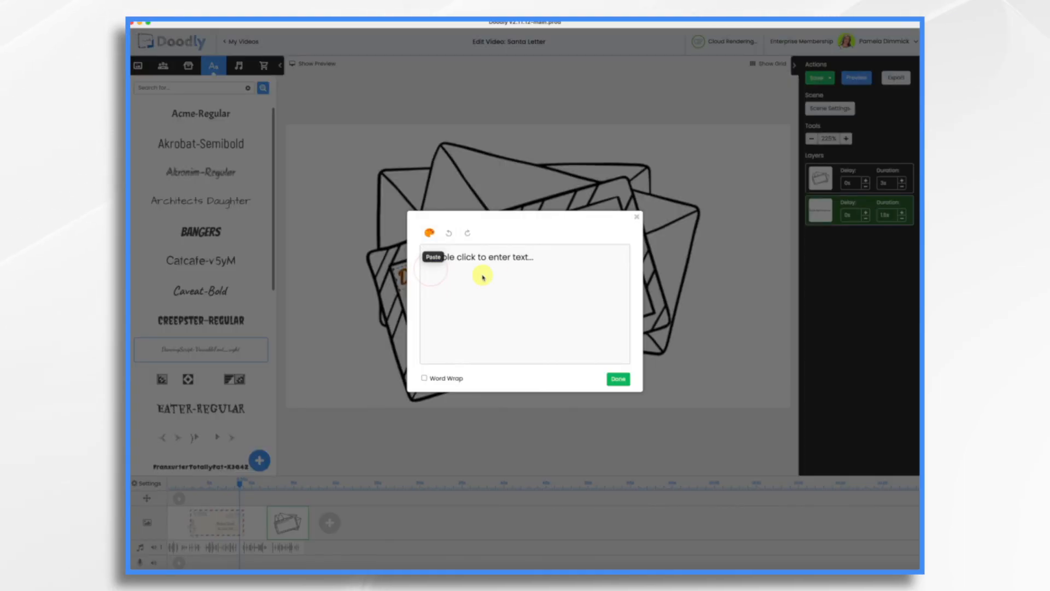
{"action": "triple_click", "coordinate": [548, 259]}
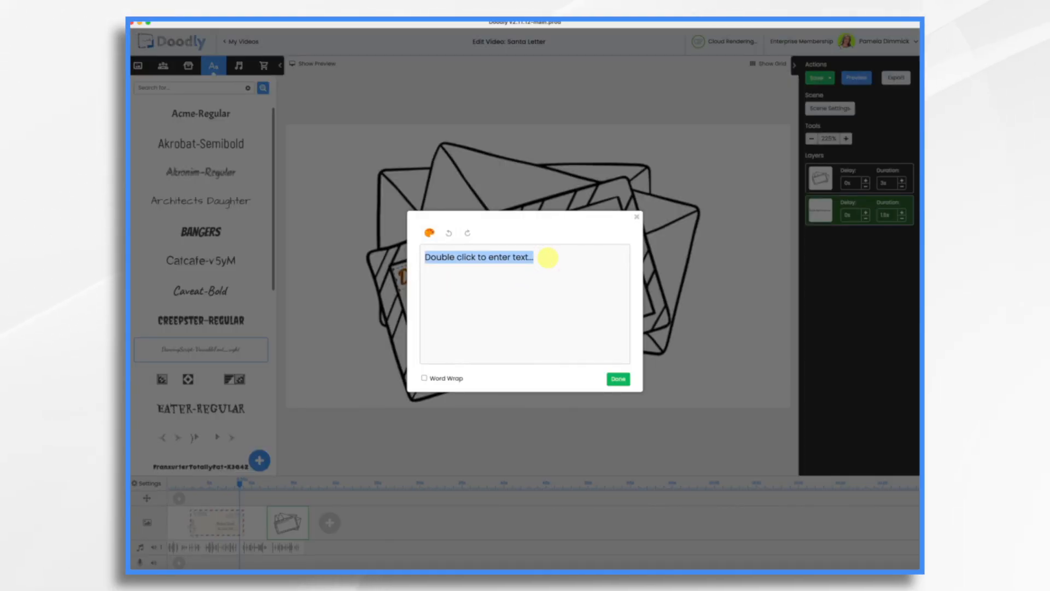
{"action": "key", "text": "BackSpace"}
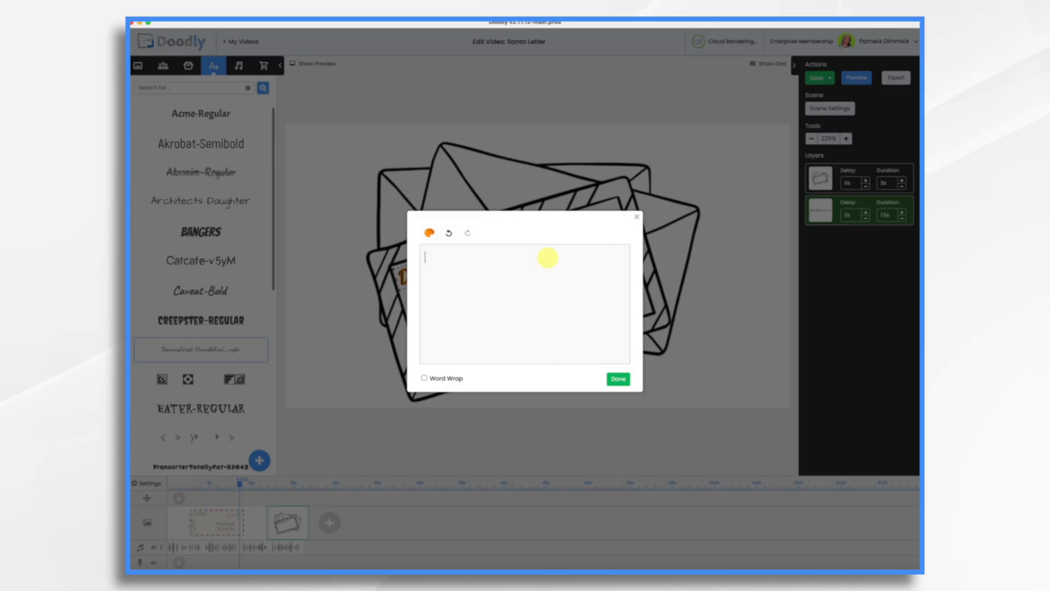
{"action": "key", "text": "super+v"}
{"action": "scroll", "coordinate": [525, 299], "scroll_direction": "up", "scroll_amount": 3}
{"action": "scroll", "coordinate": [525, 299], "scroll_direction": "down", "scroll_amount": 5}
{"action": "left_click", "coordinate": [424, 378]}
{"action": "key", "text": "BackSpace"}
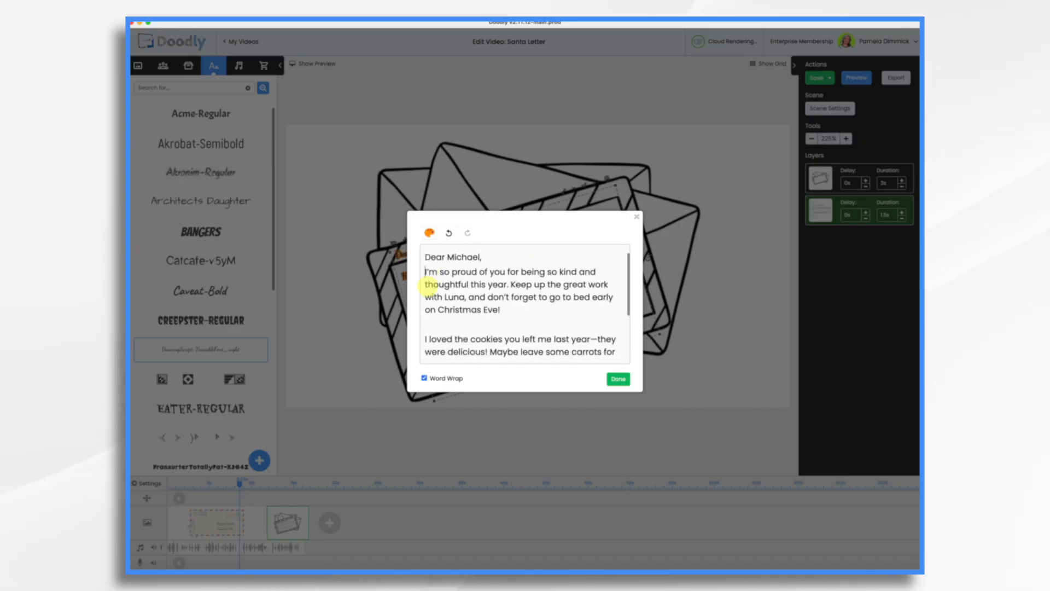
{"action": "key", "text": "Return"}
Step: End the Keep up sentence with an exclamation mark and trim the cookie line to 'I loved the cookies you left me last year!'
{"action": "left_click", "coordinate": [471, 312]}
{"action": "left_click_drag", "start_coordinate": [467, 312], "coordinate": [501, 326]}
{"action": "type", "text": "!"}
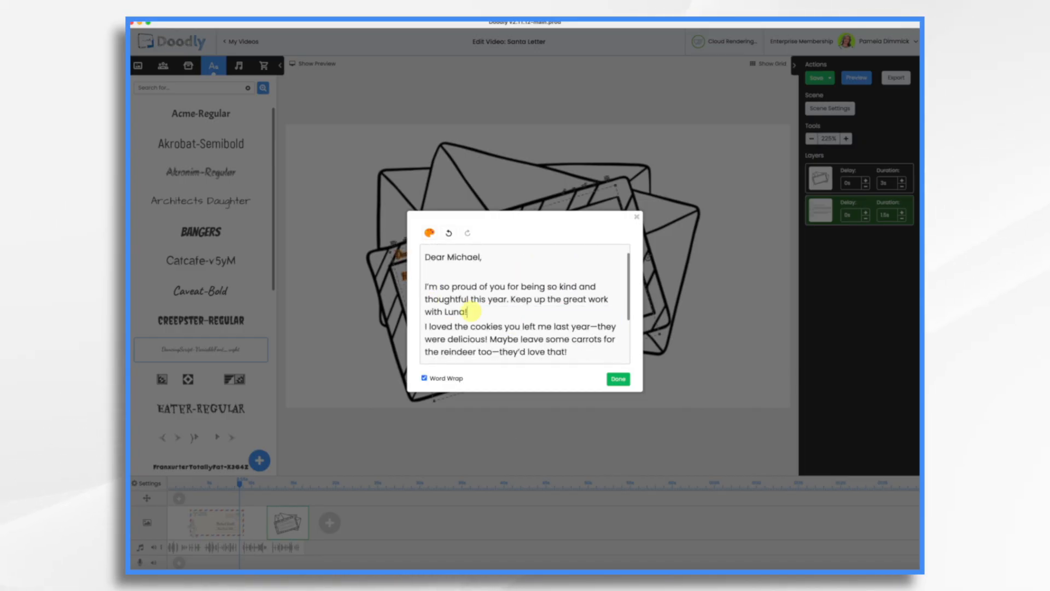
{"action": "left_click", "coordinate": [593, 326]}
{"action": "key", "text": "shift+Down"}
{"action": "key", "text": "ctrl+shift+Left"}
{"action": "key", "text": "ctrl+shift+Left"}
{"action": "key", "text": "ctrl+shift+Left"}
{"action": "key", "text": "ctrl+shift+Left"}
{"action": "key", "text": "BackSpace"}
Step: Adjust the paragraph breaks and join the sign-off into 'Merry Christmas! — Santa Claus', then finish editing
{"action": "left_click", "coordinate": [424, 298]}
{"action": "key", "text": "Return"}
{"action": "left_click_drag", "start_coordinate": [534, 345], "coordinate": [425, 328]}
{"action": "key", "text": "BackSpace"}
{"action": "key", "text": "BackSpace"}
{"action": "key", "text": "Return"}
{"action": "scroll", "coordinate": [471, 323], "scroll_direction": "down", "scroll_amount": 1}
{"action": "left_click", "coordinate": [515, 329]}
{"action": "key", "text": "BackSpace"}
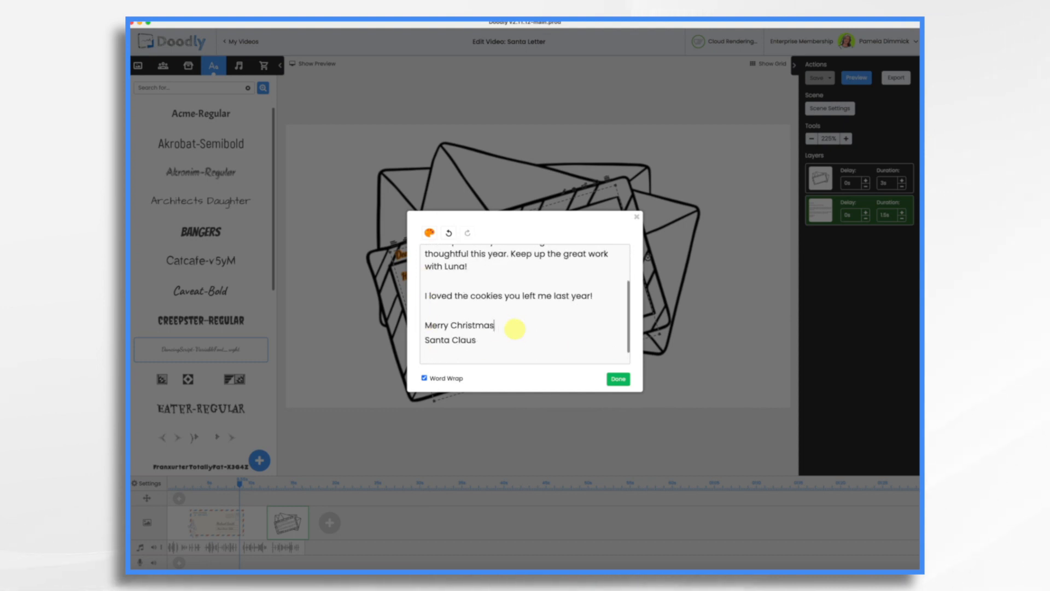
{"action": "left_click", "coordinate": [427, 339]}
{"action": "key", "text": "BackSpace"}
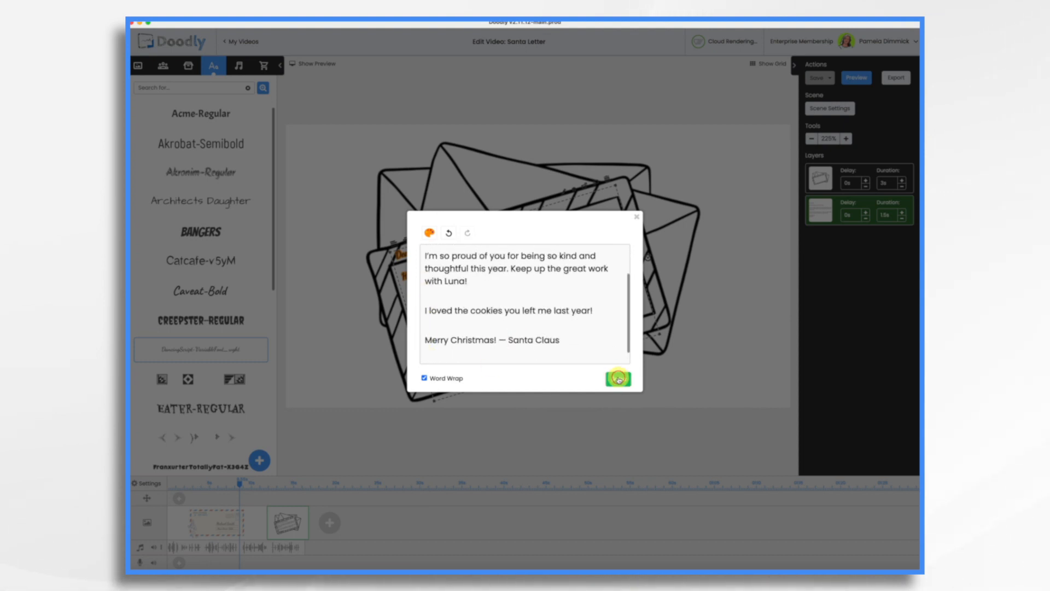
{"action": "left_click", "coordinate": [618, 378]}
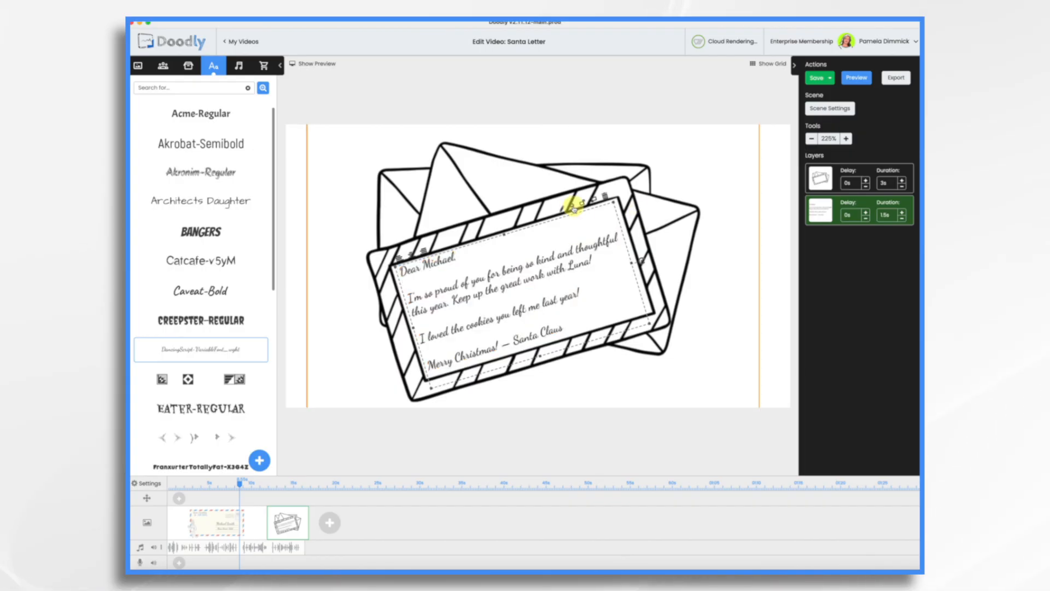
Step: Change the letter text's colour to red in its asset settings
{"action": "left_click", "coordinate": [572, 206]}
{"action": "left_click", "coordinate": [481, 256]}
{"action": "left_click", "coordinate": [482, 371]}
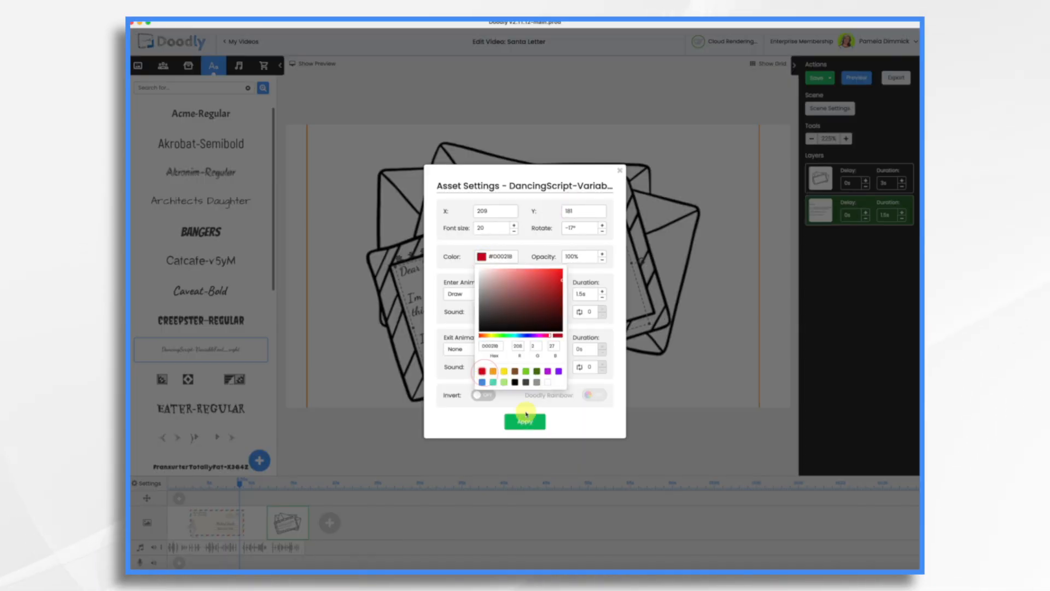
{"action": "left_click", "coordinate": [529, 422]}
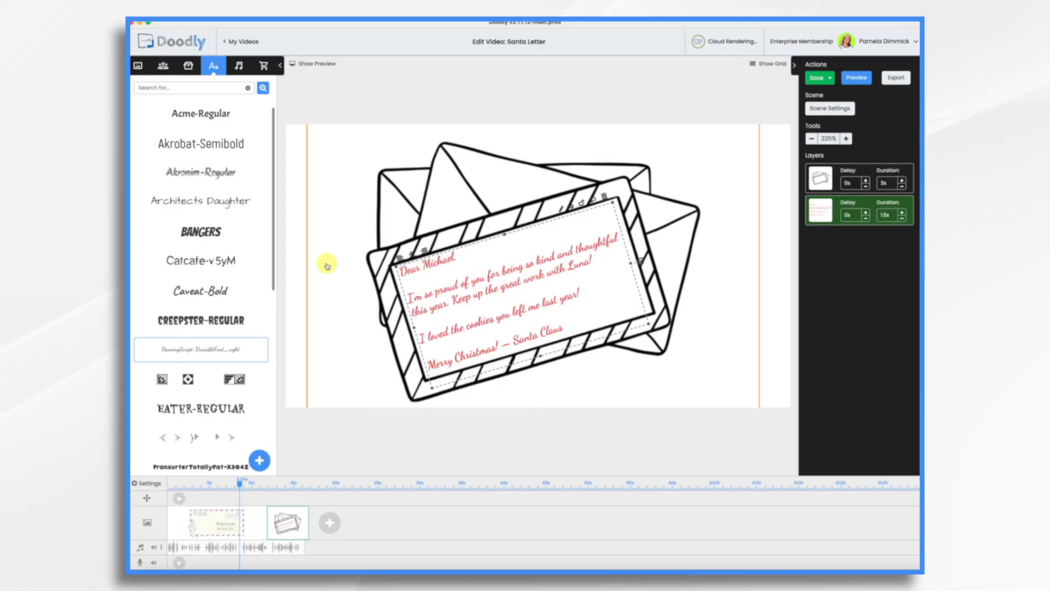
Step: Add the Christmas Deer prop at the letter's lower right corner and shrink it slightly
{"action": "left_click", "coordinate": [188, 66]}
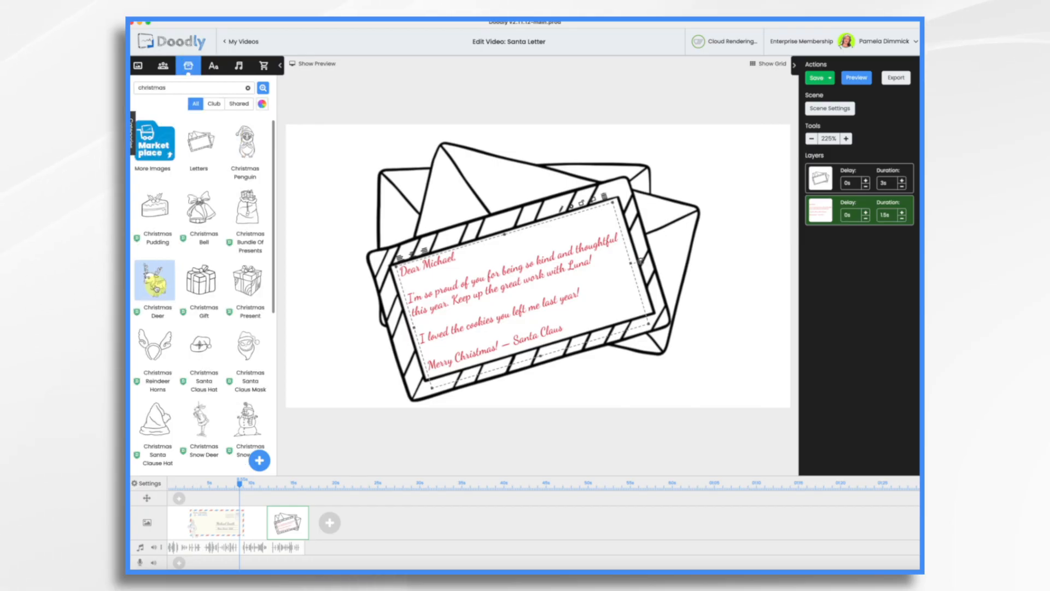
{"action": "left_click_drag", "start_coordinate": [155, 284], "coordinate": [611, 339]}
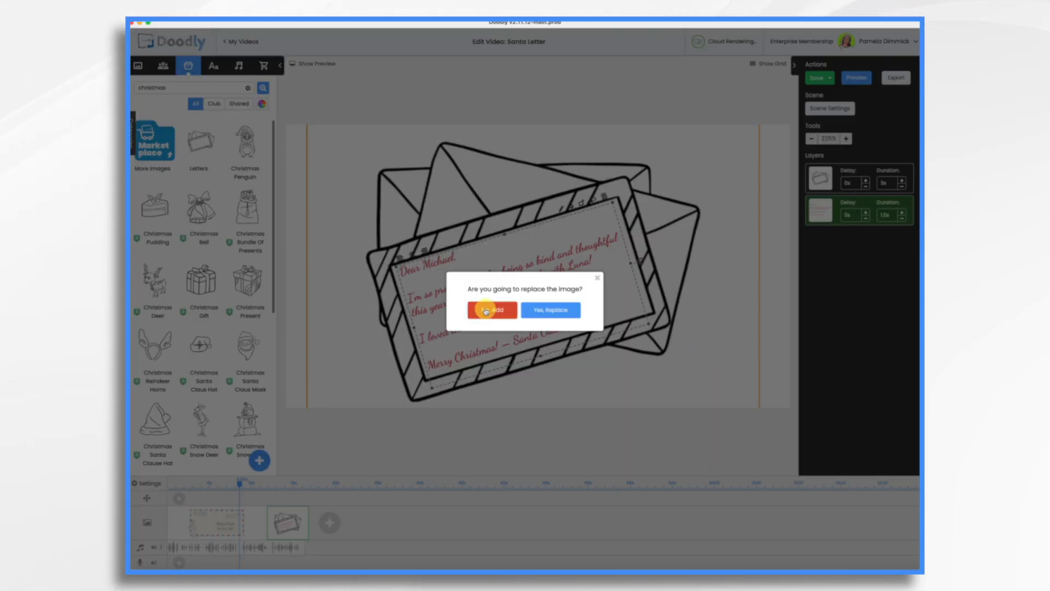
{"action": "left_click", "coordinate": [489, 308]}
{"action": "left_click_drag", "start_coordinate": [713, 410], "coordinate": [690, 391]}
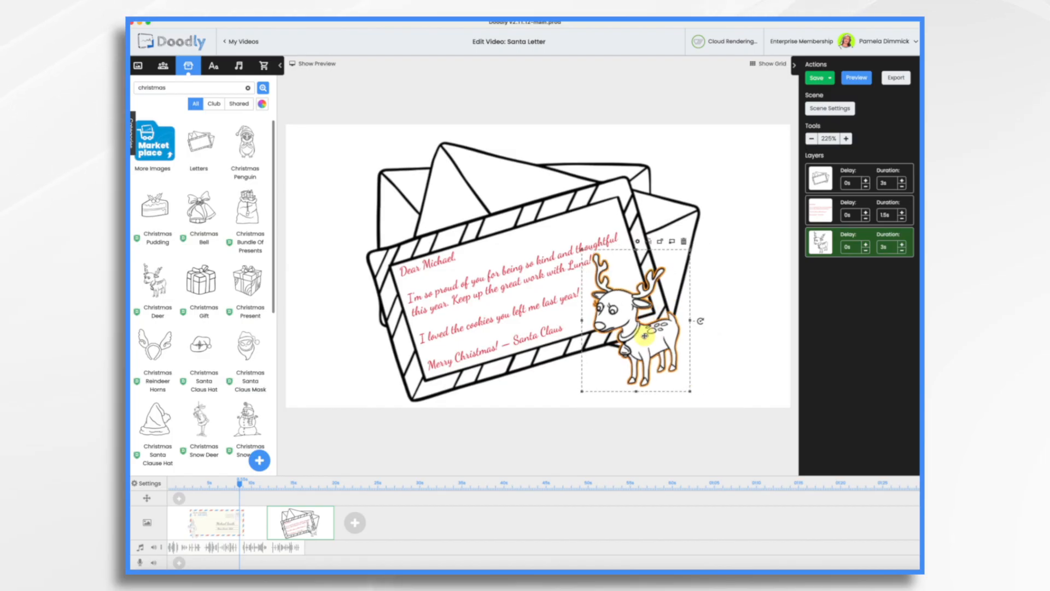
Step: Set the letter text's duration to 10 s
{"action": "left_click", "coordinate": [461, 291]}
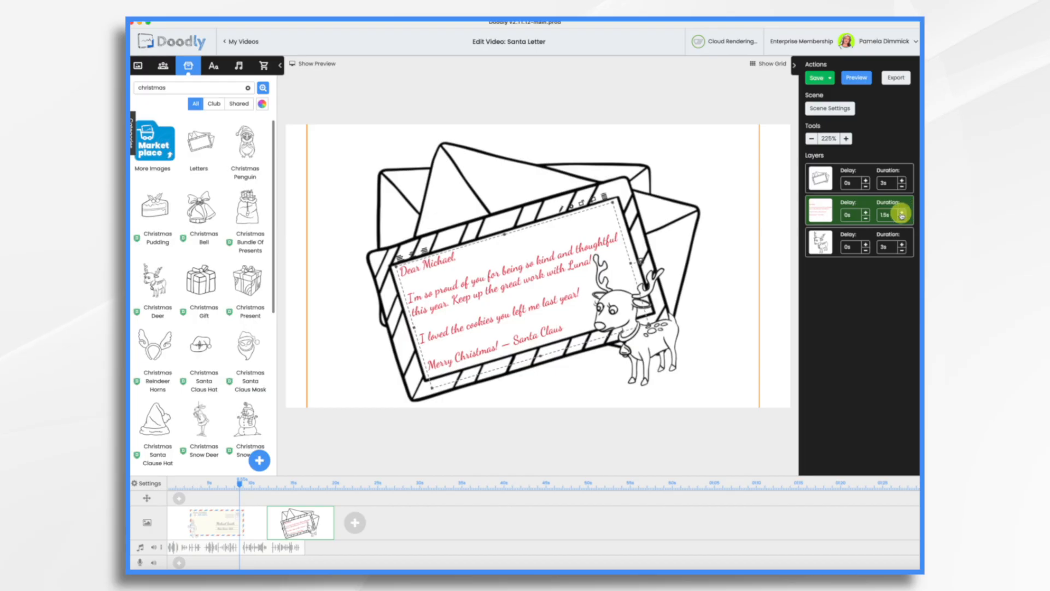
{"action": "key", "text": "BackSpace"}
{"action": "key", "text": "BackSpace"}
{"action": "key", "text": "BackSpace"}
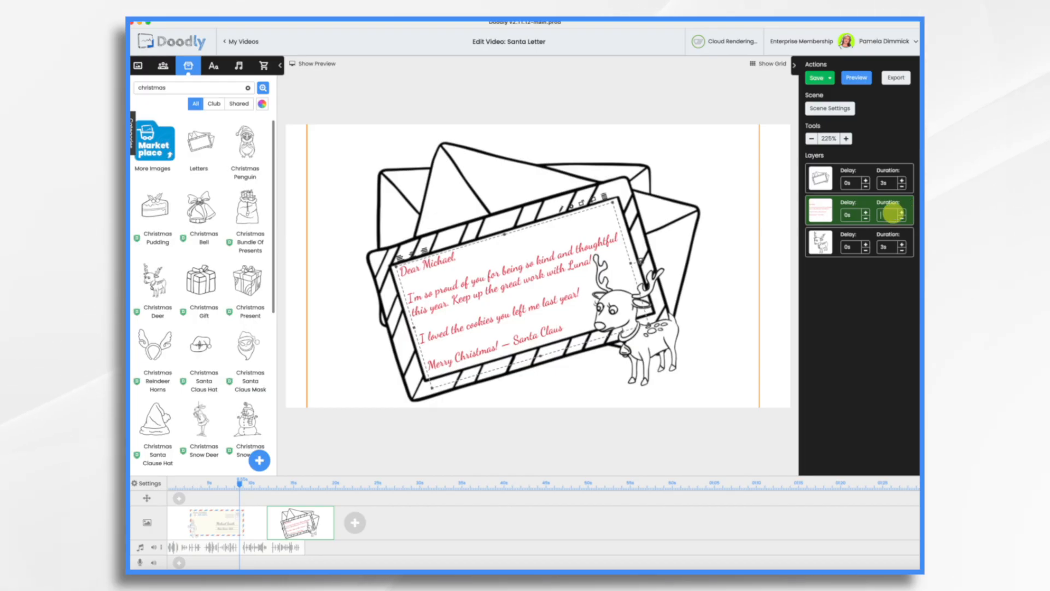
{"action": "type", "text": "0"}
{"action": "key", "text": "Return"}
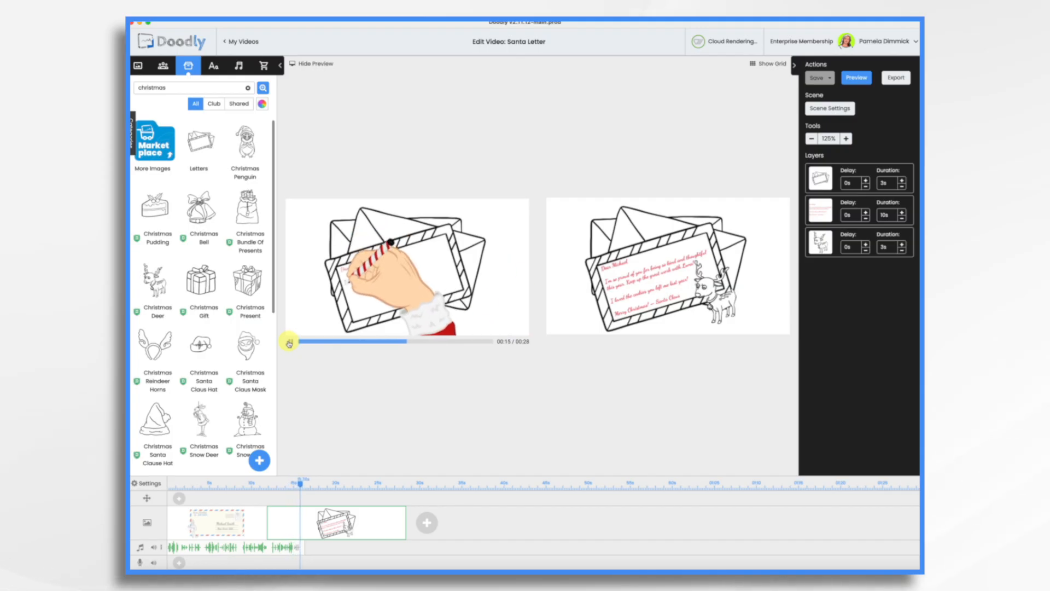
Step: Stop the preview and set the Letters prop's duration to 0 s
{"action": "left_click", "coordinate": [289, 343]}
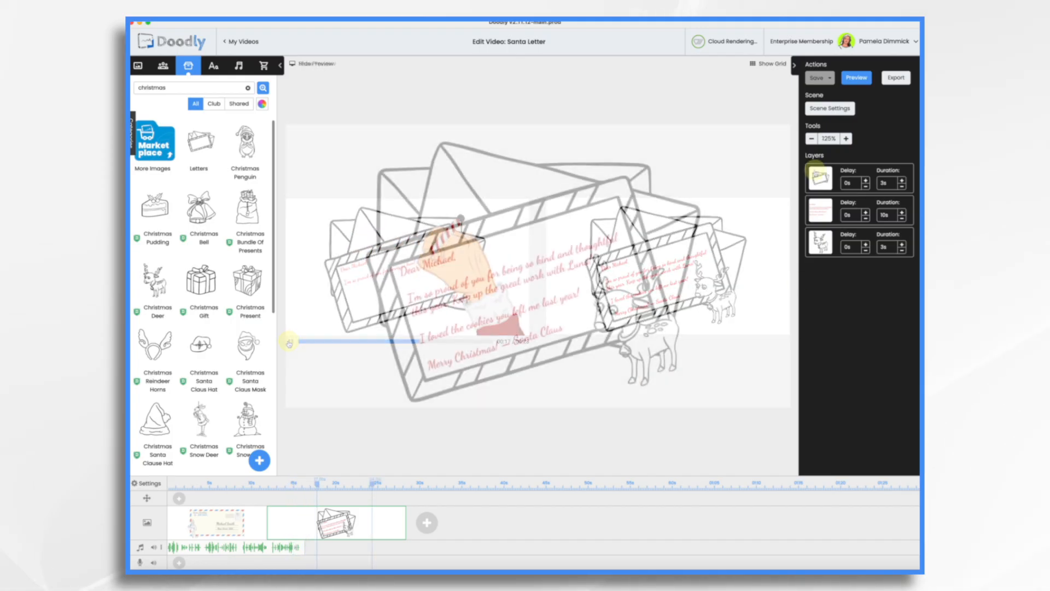
{"action": "left_click", "coordinate": [887, 182]}
{"action": "type", "text": "0"}
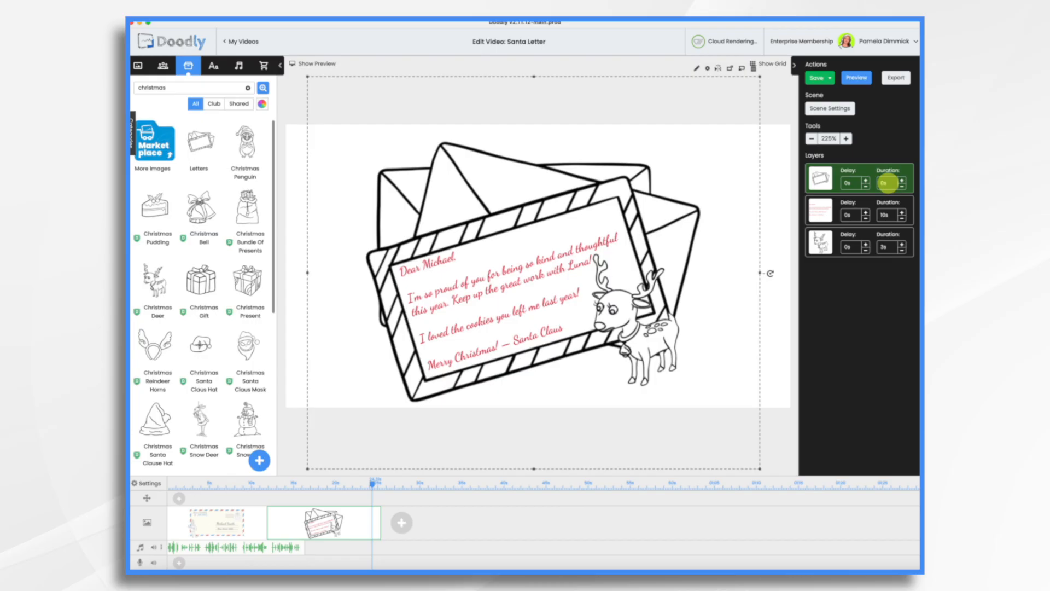
Step: Move the deer layer above the letter text layer and set the deer's duration to 0 s
{"action": "left_click_drag", "start_coordinate": [822, 241], "coordinate": [824, 208]}
{"action": "left_click", "coordinate": [888, 217]}
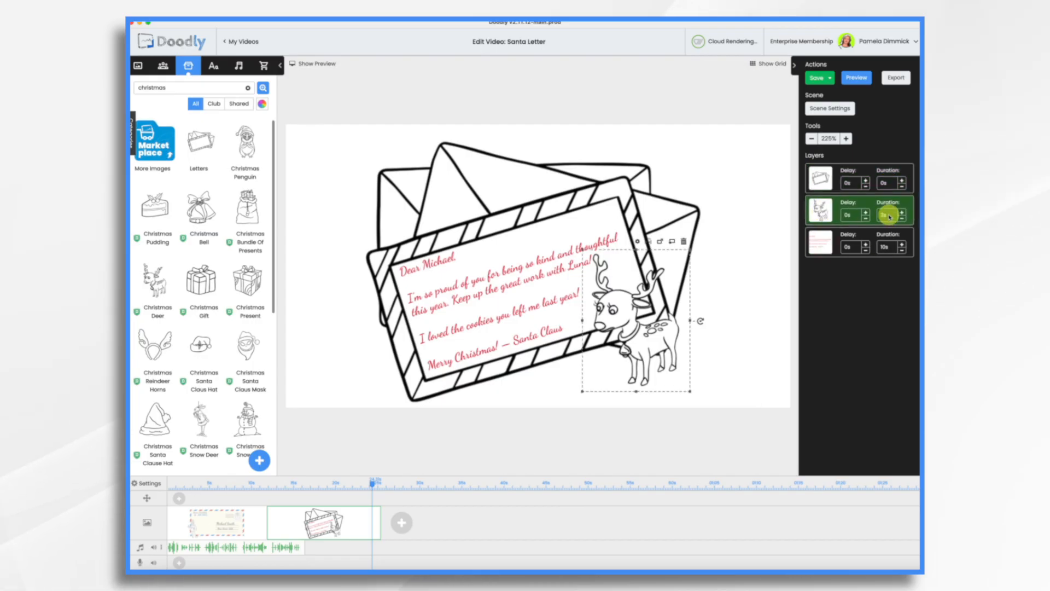
{"action": "type", "text": "0"}
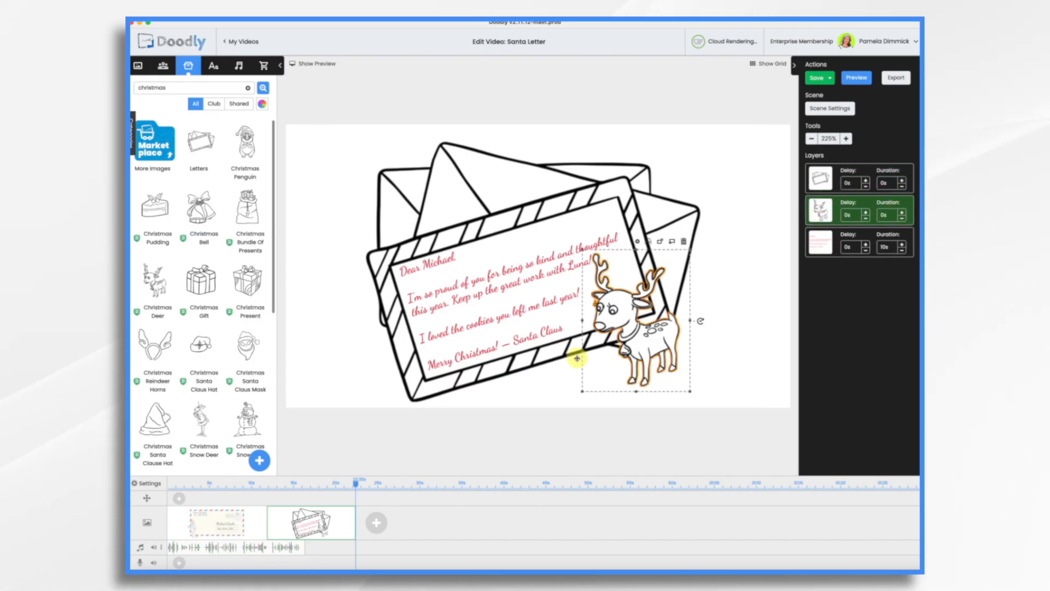
Step: Switch to the envelope scene and set an address text layer's duration to 0 s
{"action": "left_click_drag", "start_coordinate": [229, 548], "coordinate": [236, 546]}
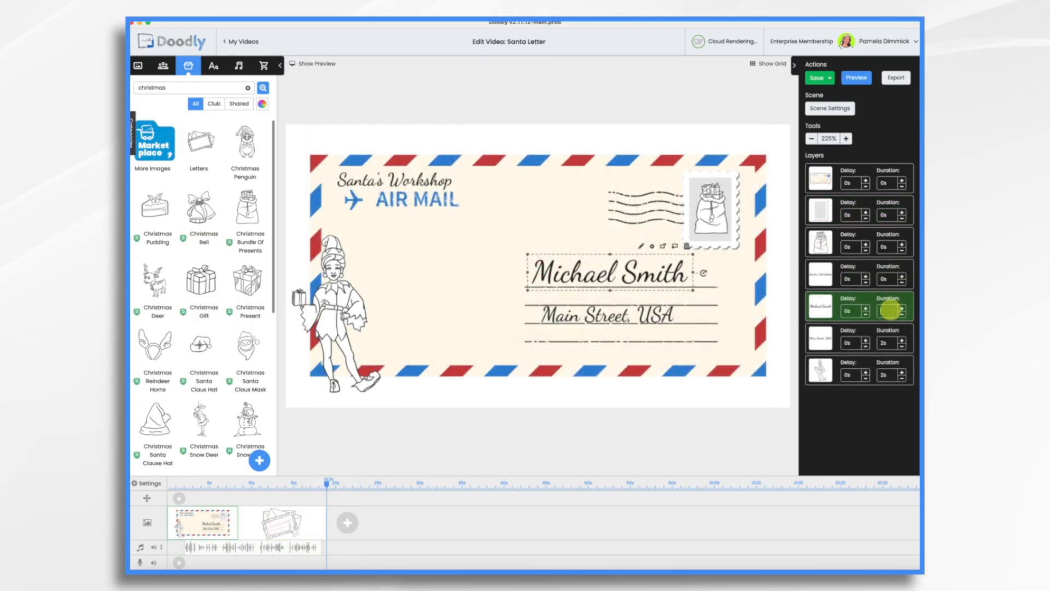
{"action": "type", "text": "0"}
{"action": "left_click", "coordinate": [892, 344]}
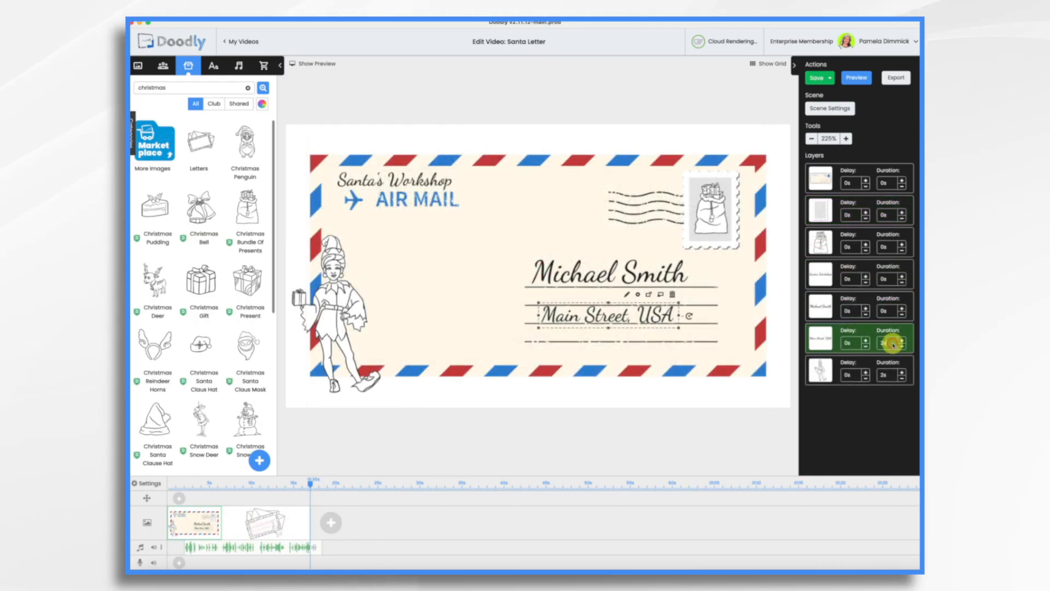
{"action": "type", "text": "0"}
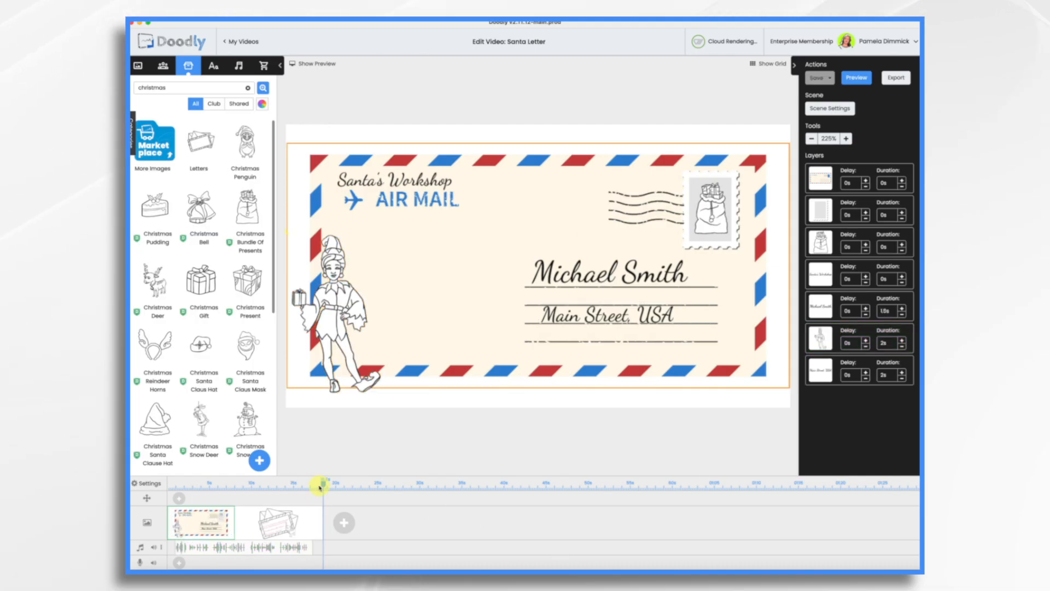
Step: Return to the letter scene and add a pan and zoom point on its camera track near the scene start
{"action": "left_click_drag", "start_coordinate": [323, 484], "coordinate": [250, 485]}
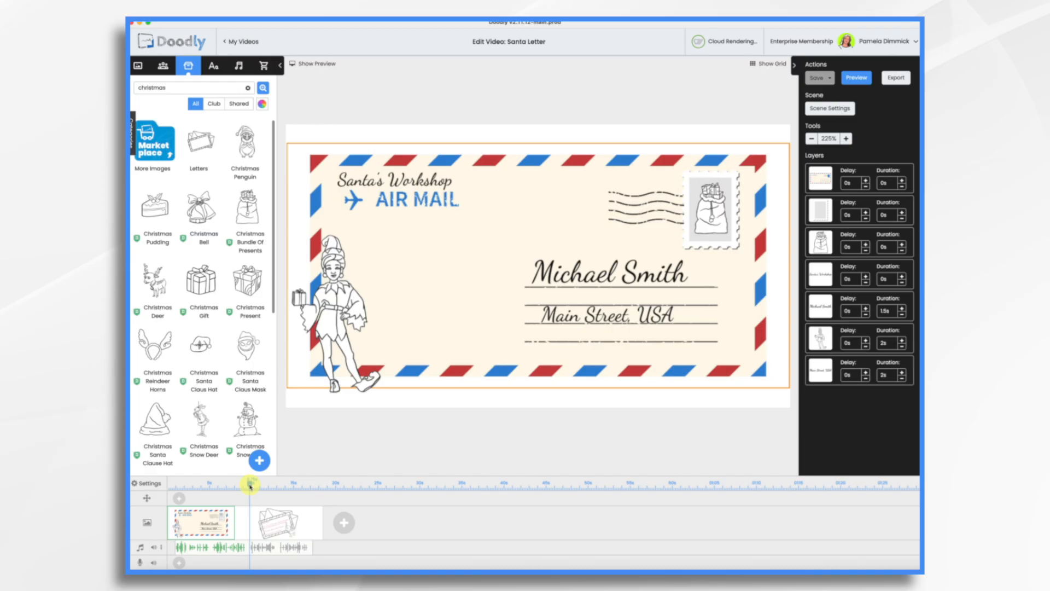
{"action": "left_click", "coordinate": [270, 485]}
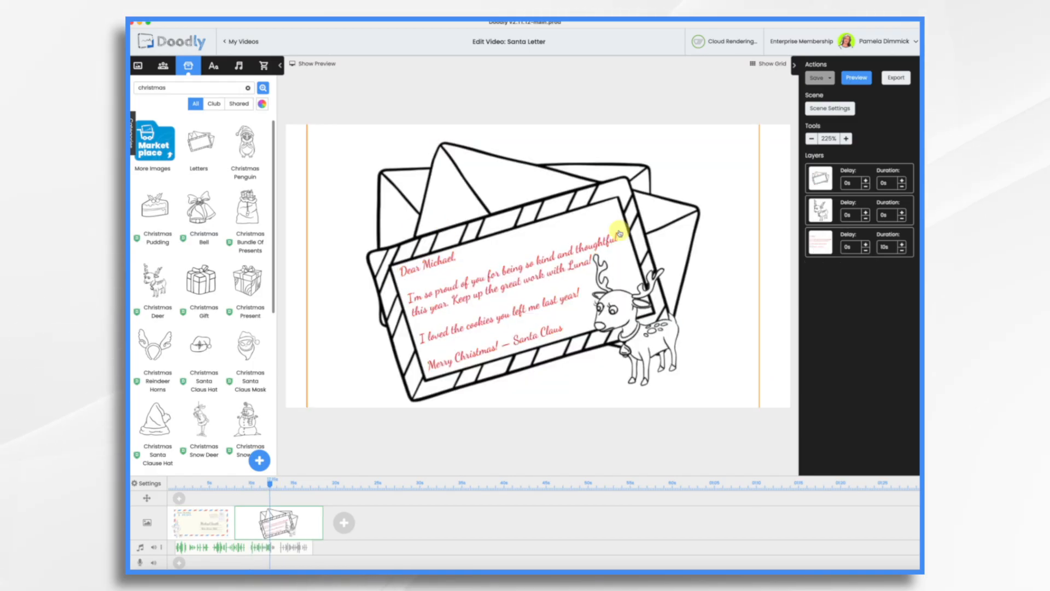
{"action": "left_click", "coordinate": [179, 500]}
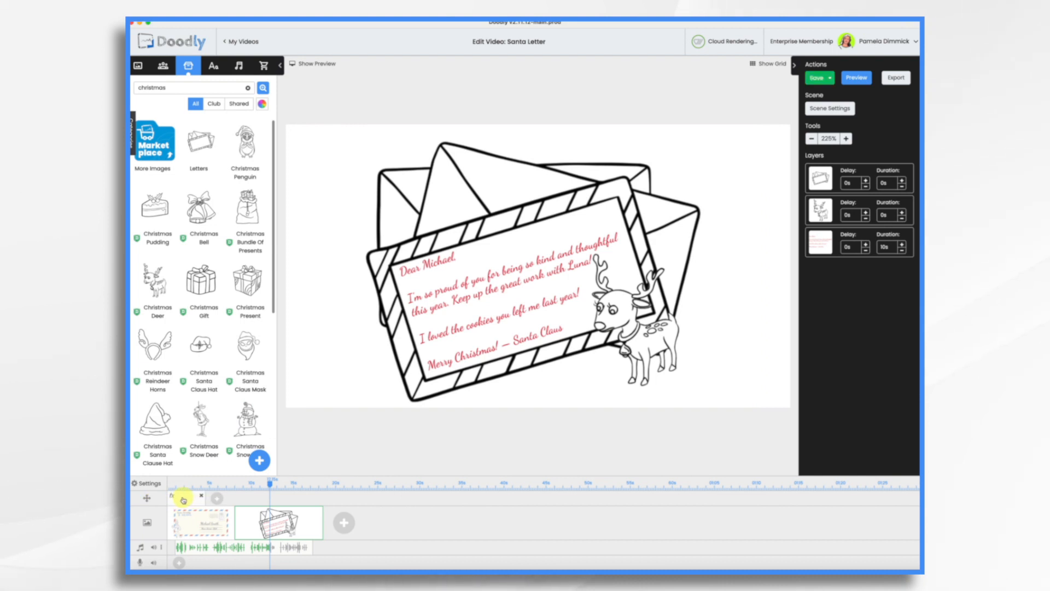
{"action": "left_click_drag", "start_coordinate": [186, 499], "coordinate": [240, 505]}
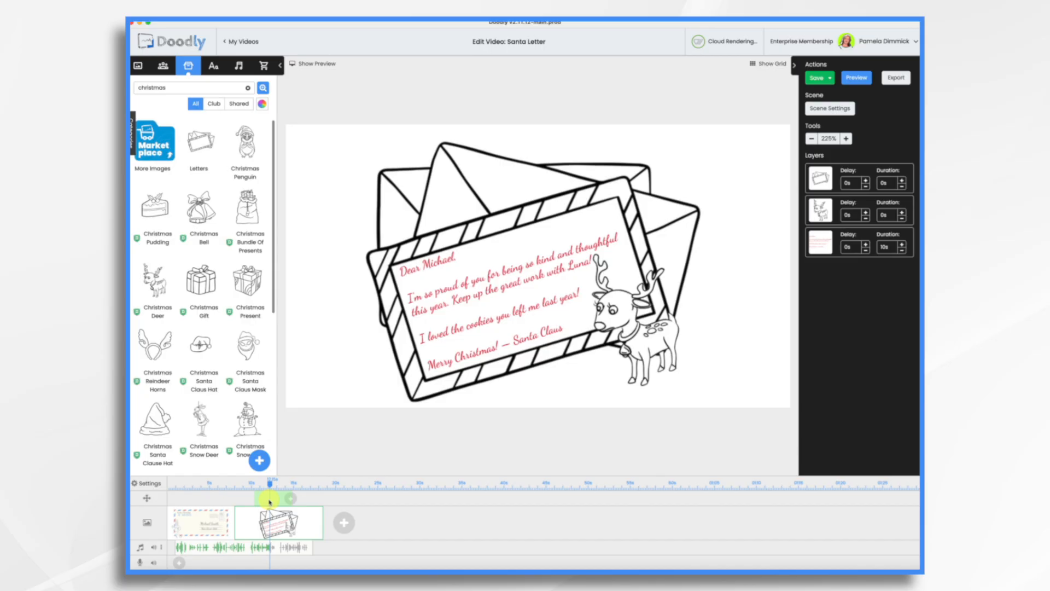
Step: Zoom the pan and zoom end frame in on the letter and apply the settings
{"action": "left_click_drag", "start_coordinate": [269, 502], "coordinate": [264, 502]}
{"action": "left_click", "coordinate": [265, 501]}
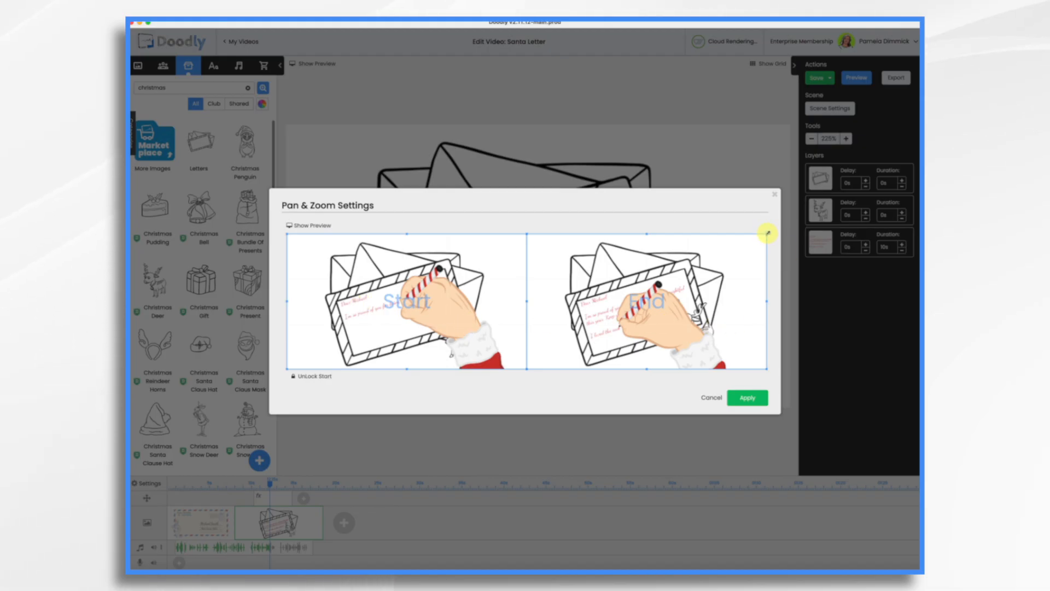
{"action": "left_click_drag", "start_coordinate": [767, 233], "coordinate": [709, 268]}
{"action": "left_click_drag", "start_coordinate": [611, 323], "coordinate": [635, 320]}
{"action": "left_click_drag", "start_coordinate": [732, 366], "coordinate": [701, 349]}
{"action": "left_click_drag", "start_coordinate": [619, 306], "coordinate": [632, 318]}
{"action": "left_click", "coordinate": [738, 398]}
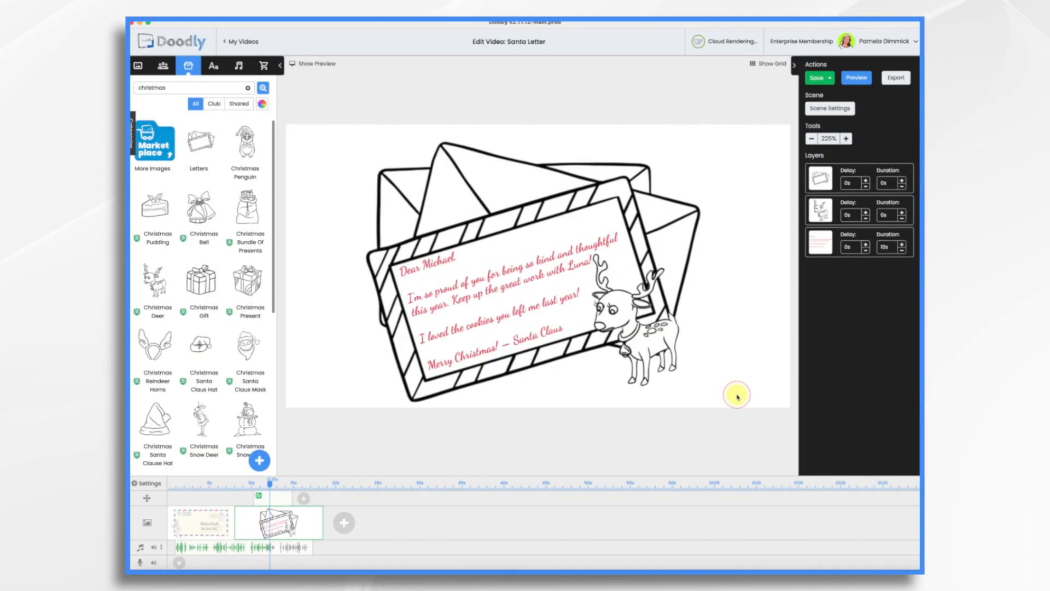
Step: Show the preview, play it, and give the letter scene 8 s of extra time in its scene settings
{"action": "left_click", "coordinate": [314, 63]}
{"action": "left_click", "coordinate": [288, 343]}
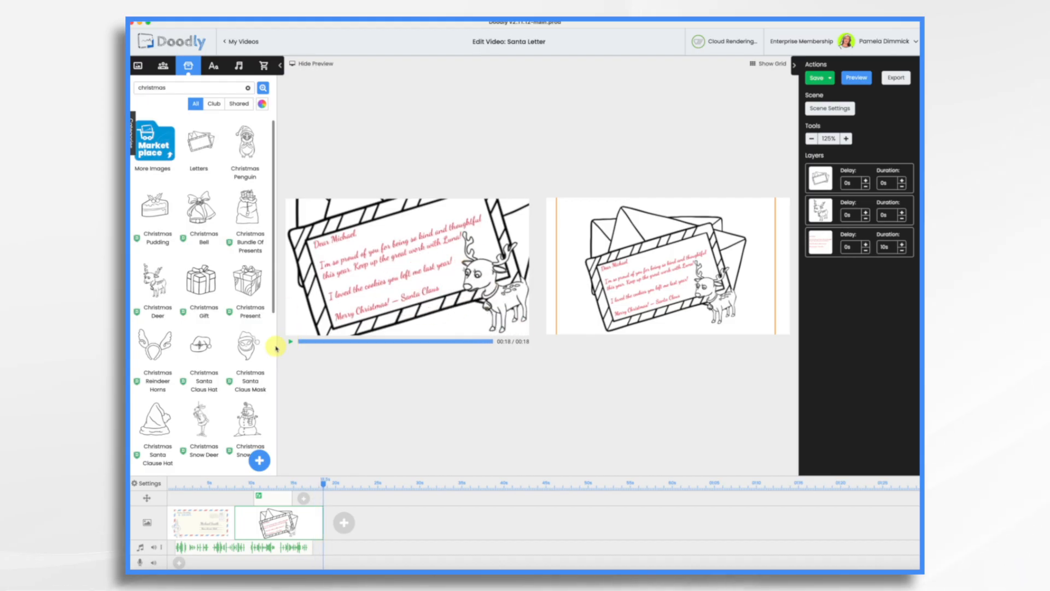
{"action": "left_click", "coordinate": [832, 109]}
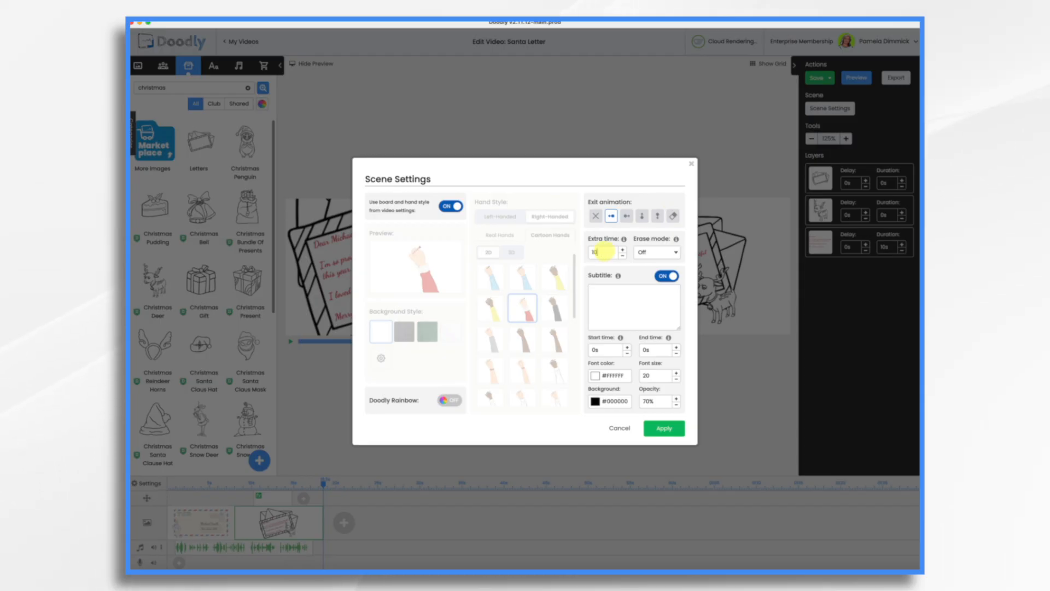
{"action": "left_click", "coordinate": [665, 427]}
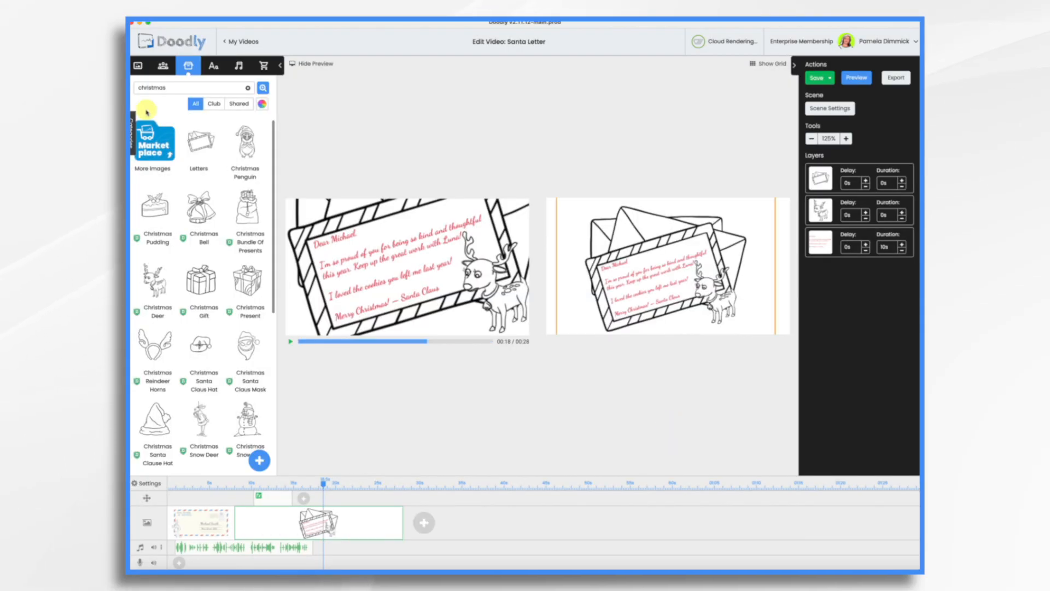
Step: Search images for sparkl, place Sparkles Clean on the letter's upper edge, and lower its duration to 2 s
{"action": "key", "text": "BackSpace"}
{"action": "key", "text": "BackSpace"}
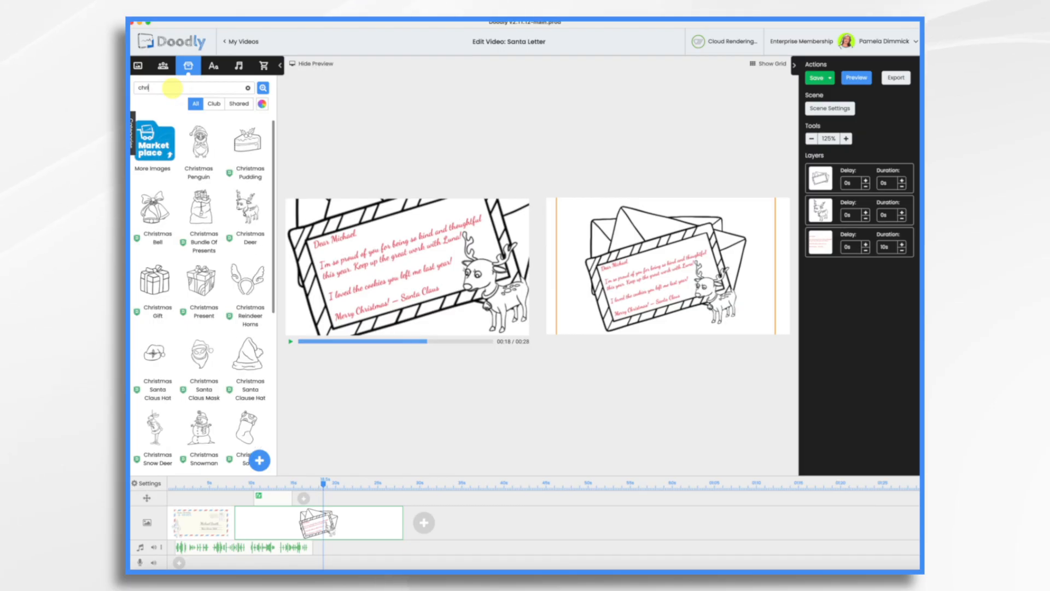
{"action": "key", "text": "BackSpace"}
{"action": "type", "text": "sparkl"}
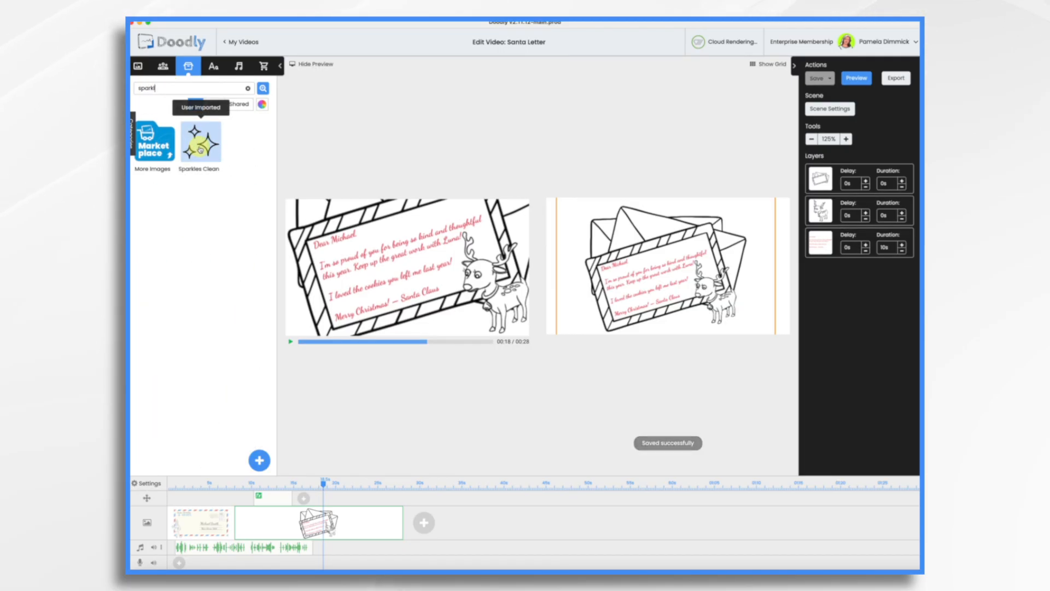
{"action": "left_click_drag", "start_coordinate": [212, 156], "coordinate": [668, 247]}
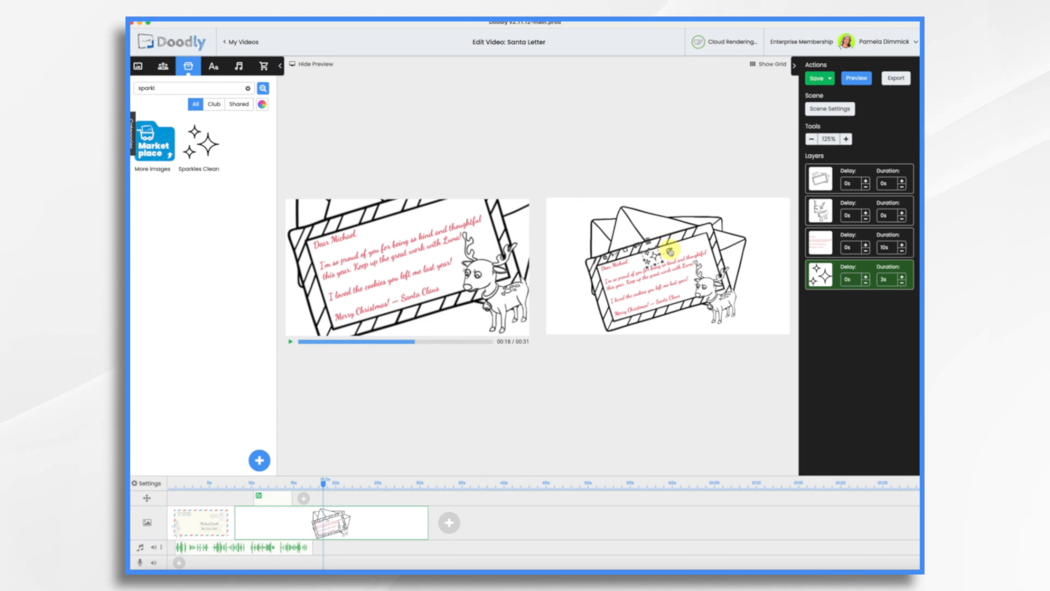
{"action": "left_click", "coordinate": [902, 283]}
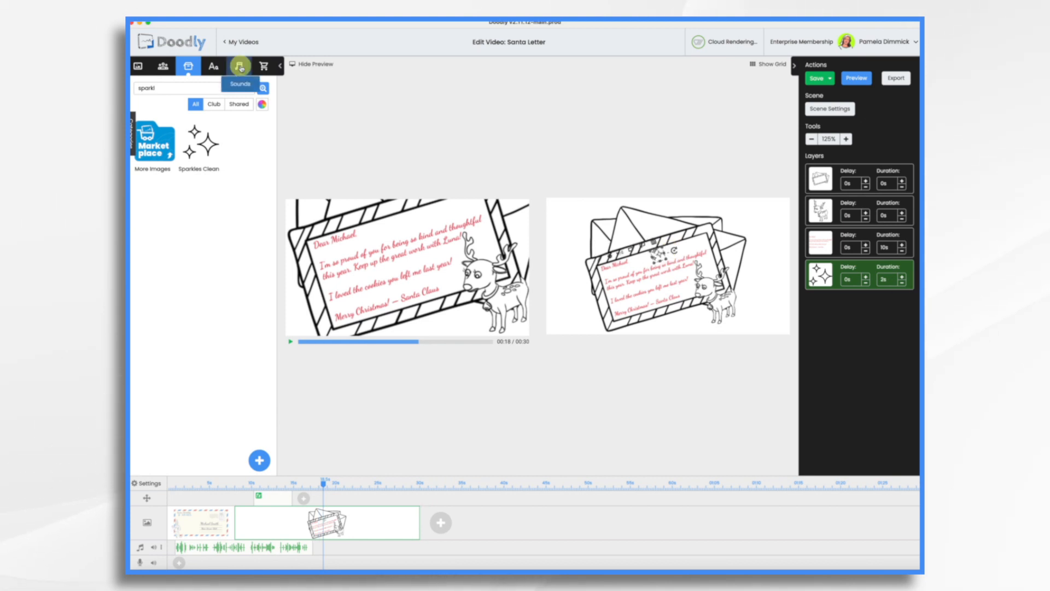
Step: Switch to Pixabay in the browser, search its music for jingle bells, and download a track
{"action": "left_click", "coordinate": [239, 66]}
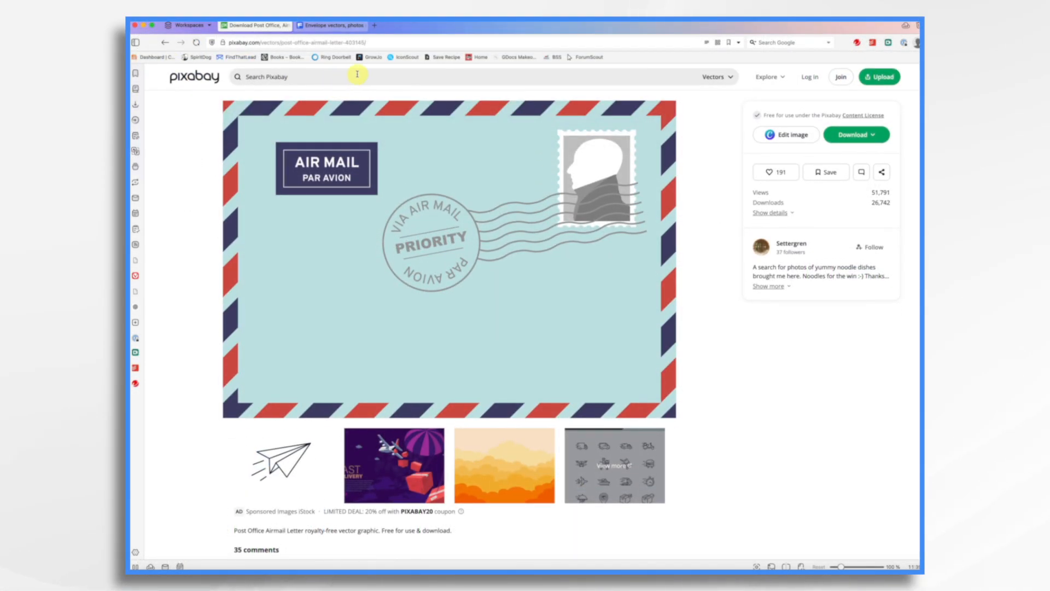
{"action": "left_click", "coordinate": [729, 79]}
{"action": "left_click", "coordinate": [684, 183]}
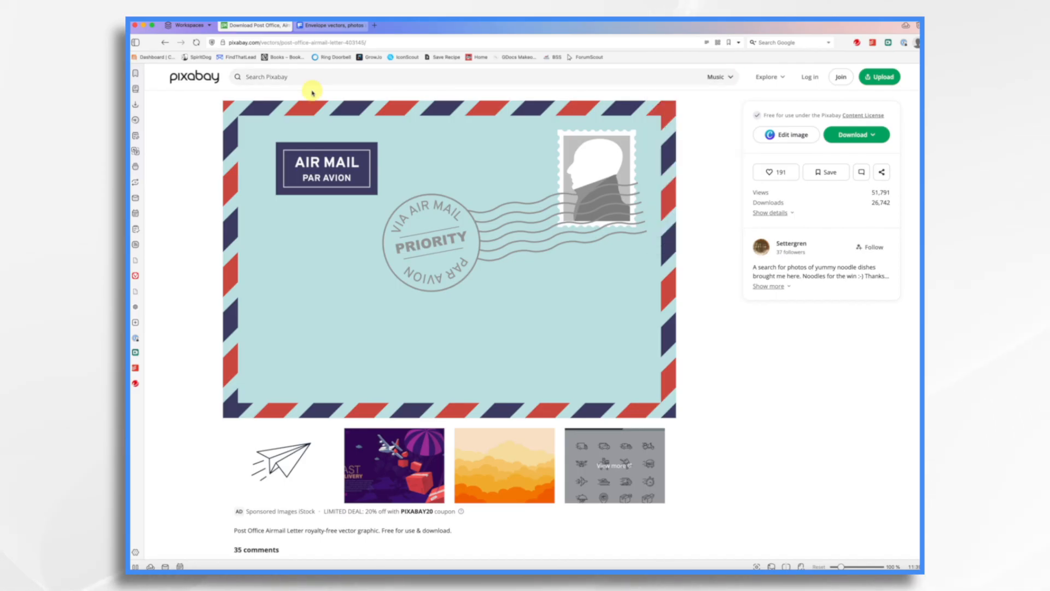
{"action": "left_click", "coordinate": [300, 76]}
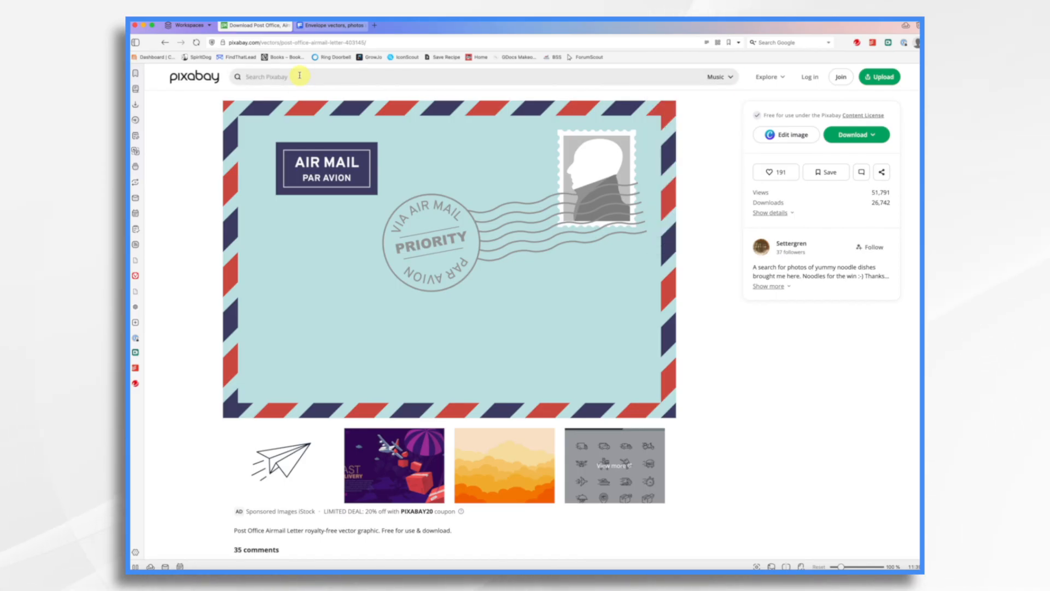
{"action": "type", "text": "jingle bells"}
{"action": "key", "text": "Return"}
{"action": "left_click", "coordinate": [183, 343]}
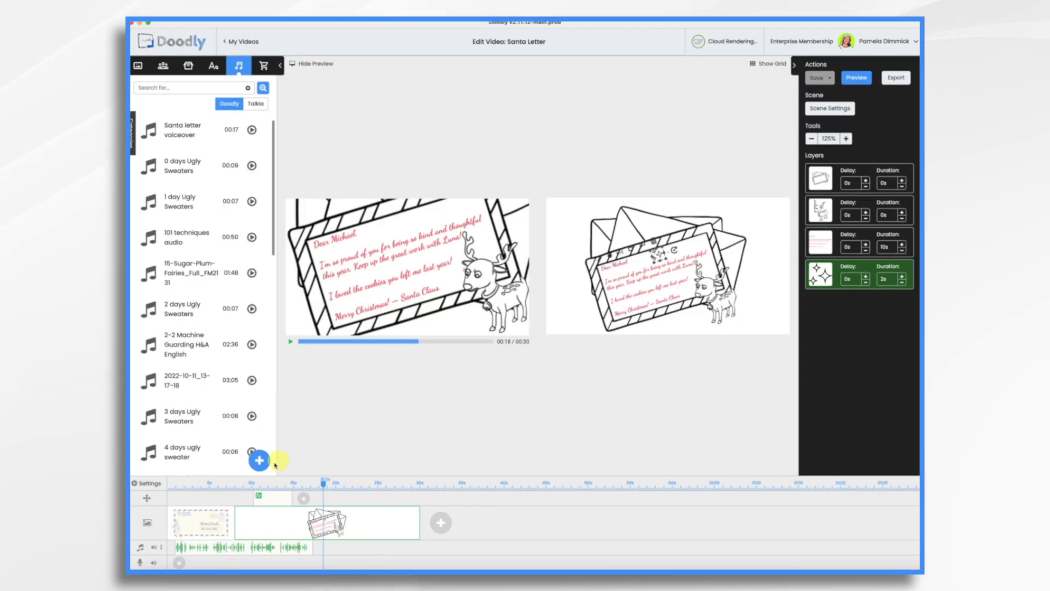
Step: Upload the christmas-dreams-jingle-bells-268299 file as a new sound
{"action": "left_click", "coordinate": [260, 461]}
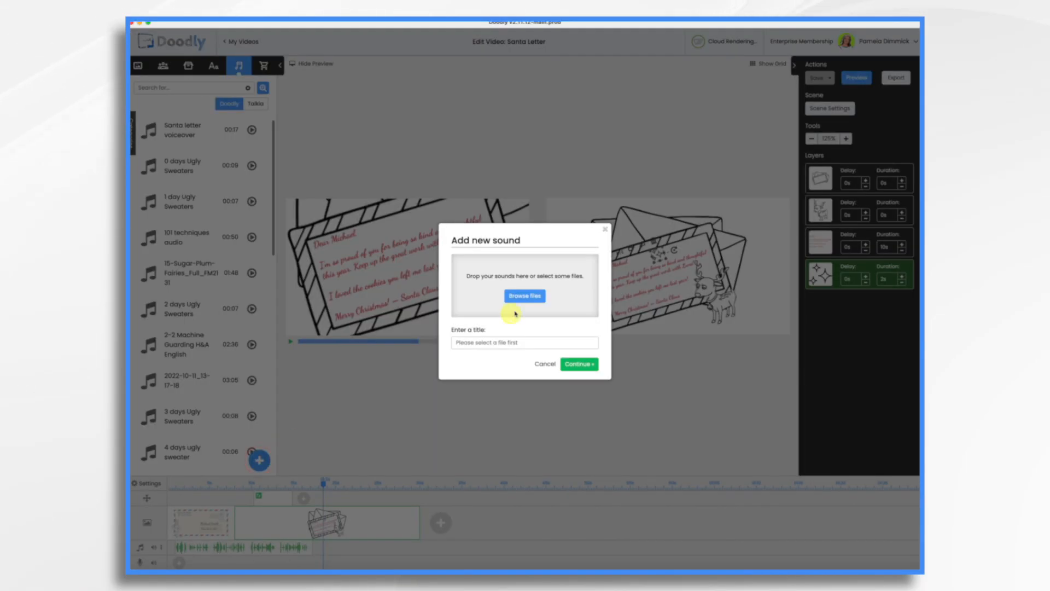
{"action": "left_click", "coordinate": [527, 297]}
{"action": "double_click", "coordinate": [497, 245]}
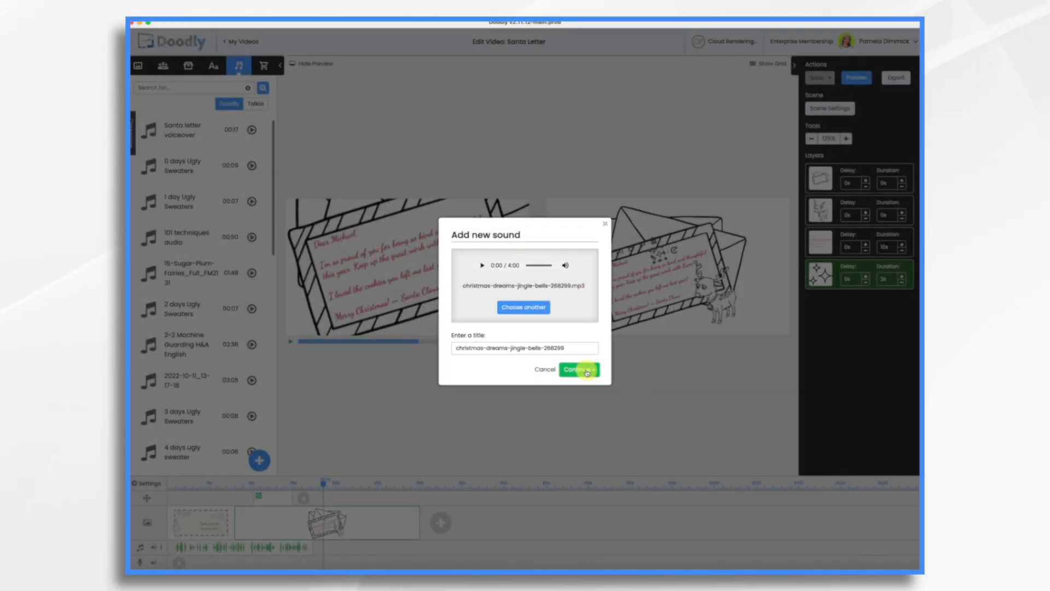
{"action": "left_click", "coordinate": [586, 372]}
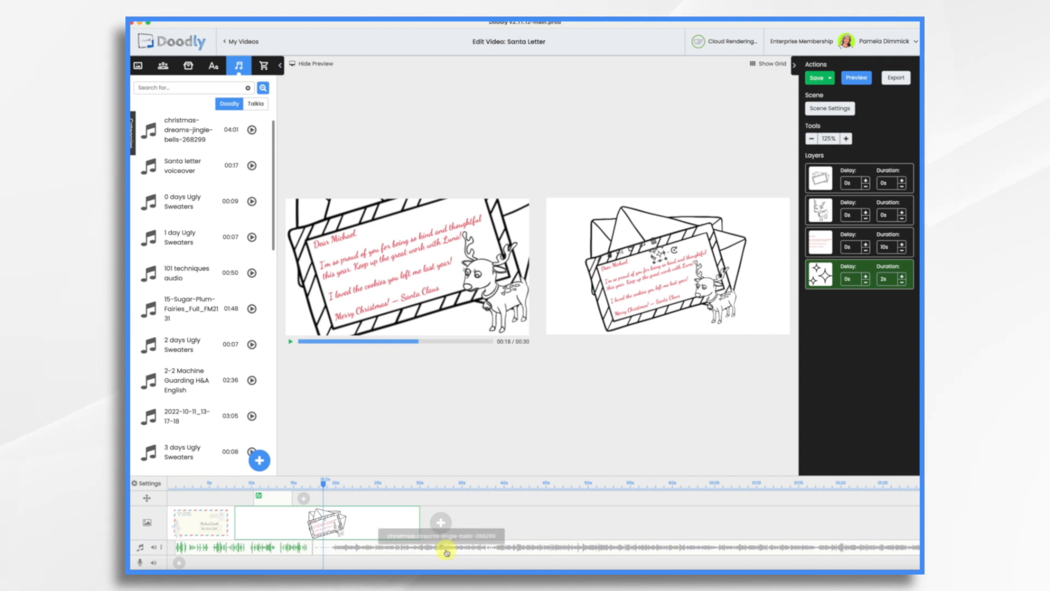
Step: Move the jingle bells track to the timeline start and trim its end to roughly the video's length
{"action": "left_click_drag", "start_coordinate": [460, 548], "coordinate": [282, 564]}
{"action": "scroll", "coordinate": [678, 565], "scroll_direction": "right", "scroll_amount": 10}
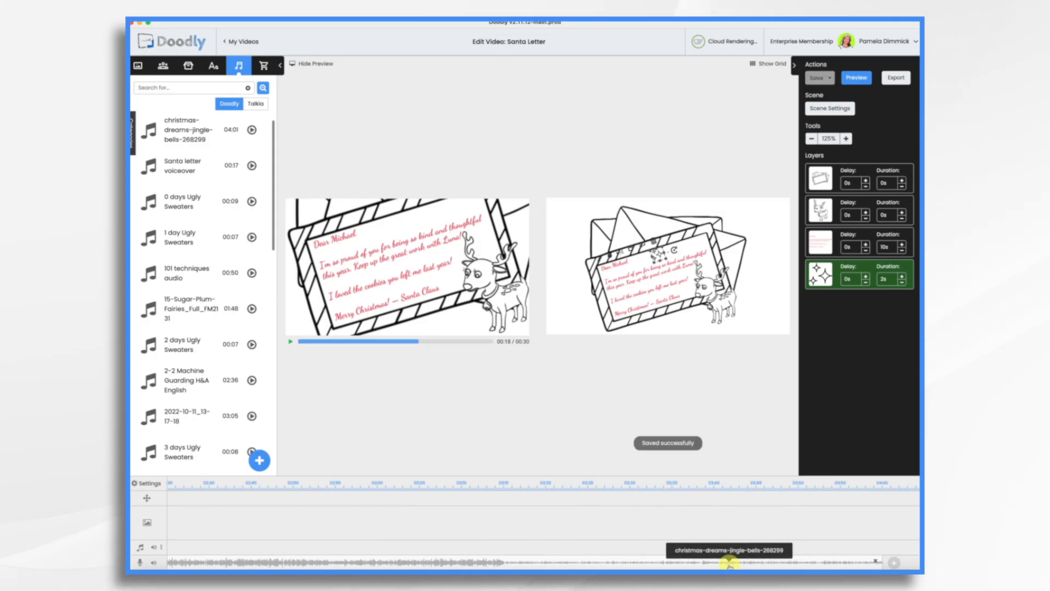
{"action": "left_click_drag", "start_coordinate": [882, 561], "coordinate": [177, 567]}
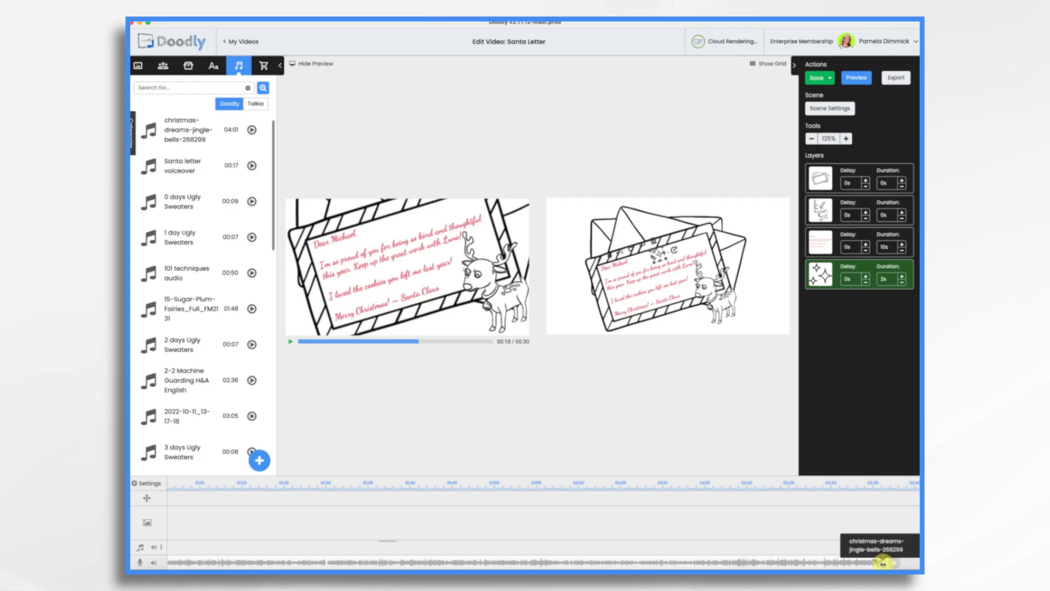
{"action": "left_click_drag", "start_coordinate": [882, 562], "coordinate": [206, 565]}
{"action": "left_click_drag", "start_coordinate": [757, 563], "coordinate": [375, 539]}
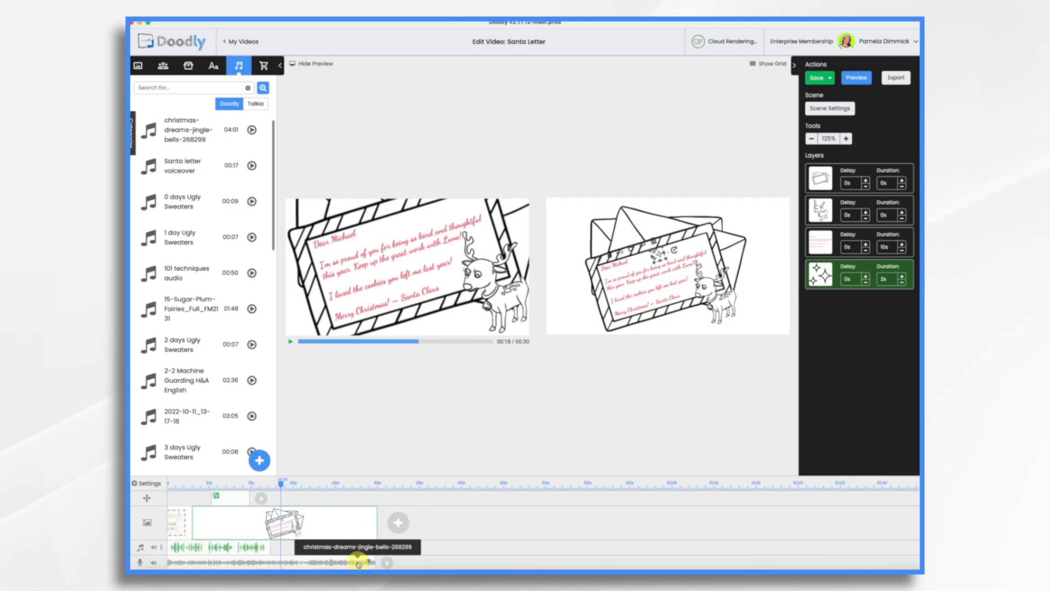
Step: Apply a fade out to the jingle bells track and trim its end slightly shorter
{"action": "right_click", "coordinate": [358, 563]}
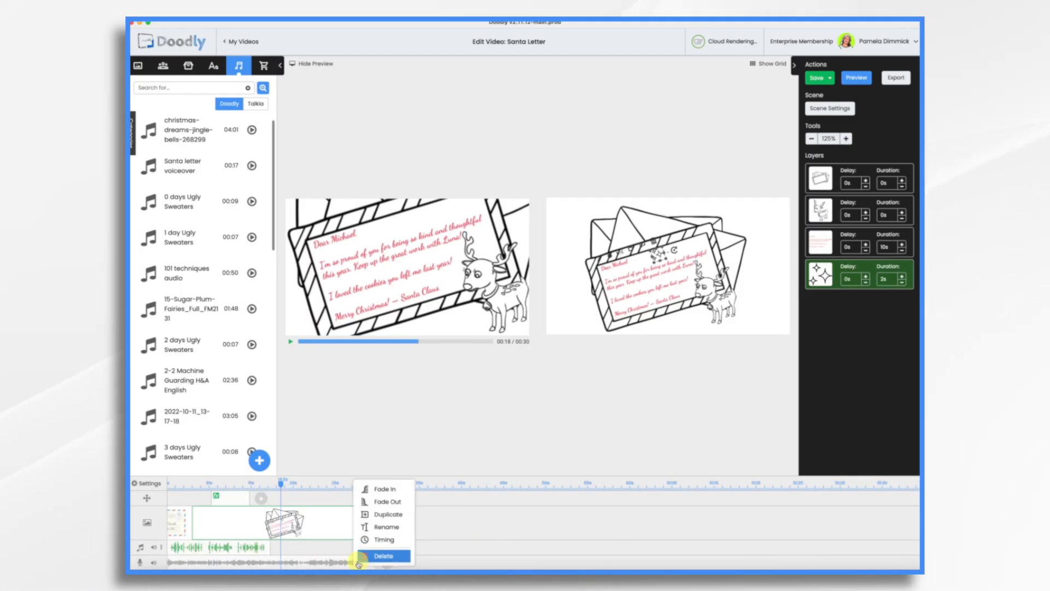
{"action": "left_click", "coordinate": [383, 503]}
{"action": "left_click_drag", "start_coordinate": [368, 562], "coordinate": [326, 562]}
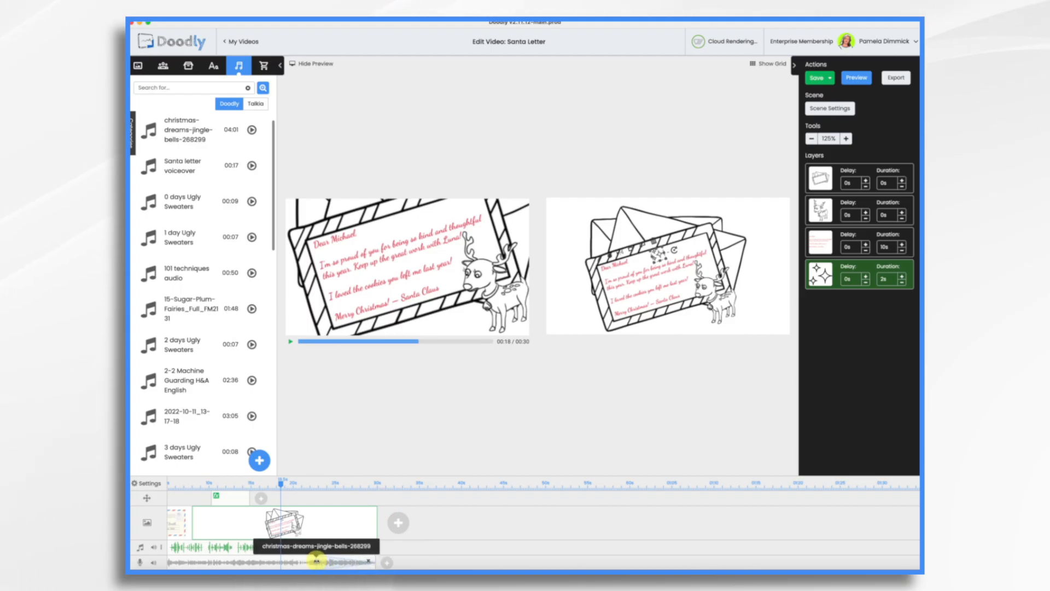
{"action": "scroll", "coordinate": [234, 559], "scroll_direction": "left", "scroll_amount": 2}
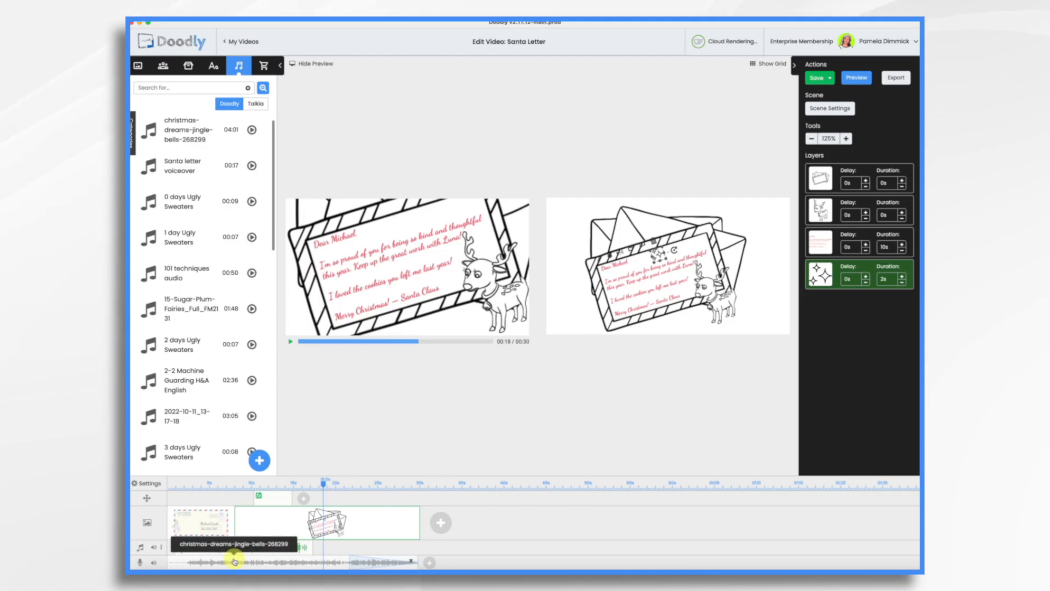